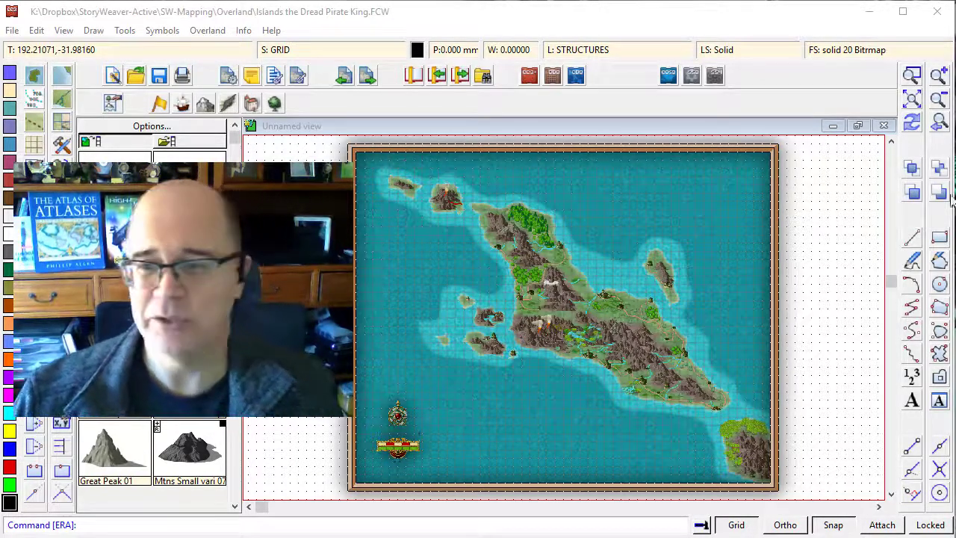
# Step: Zoom in on a blank patch of sheet to the left of the island map
pyautogui.click(912, 74)
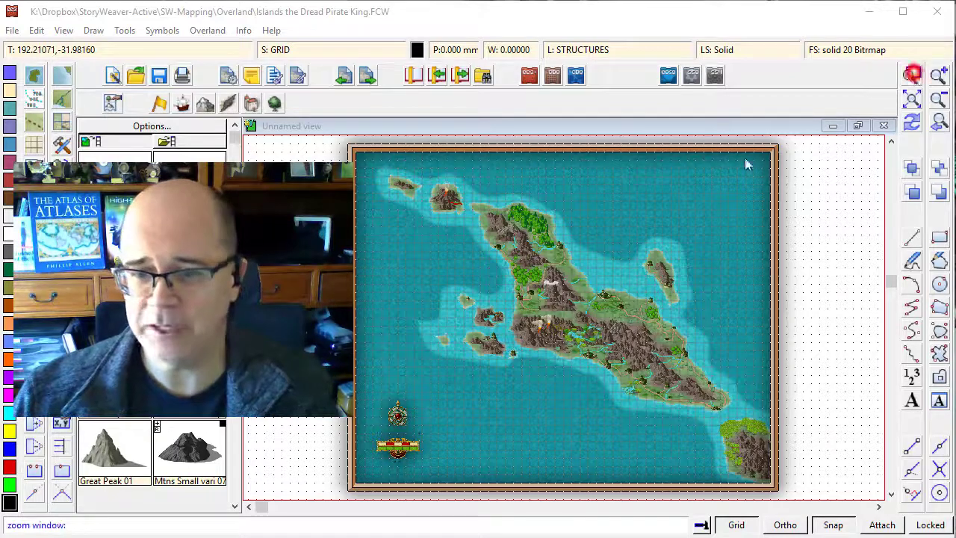
pyautogui.click(250, 507)
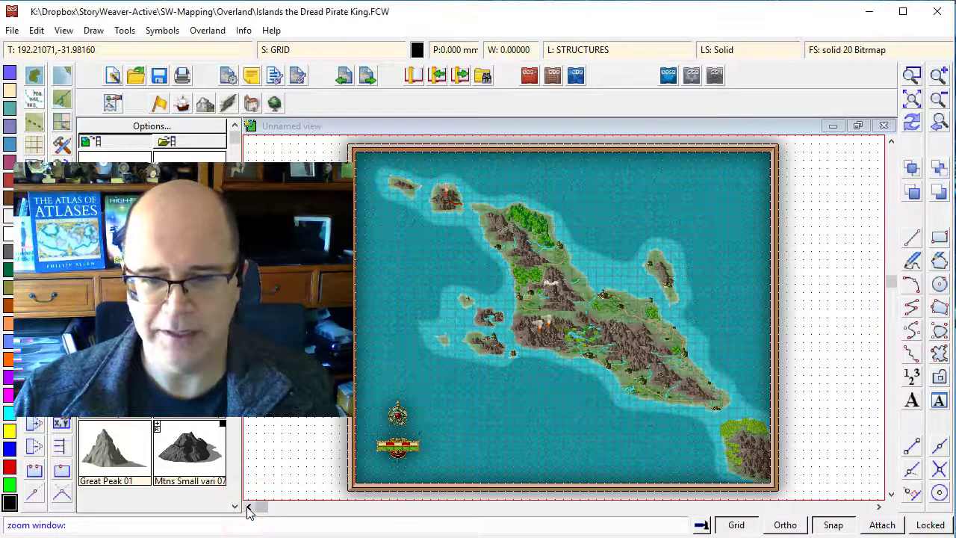
pyautogui.click(247, 506)
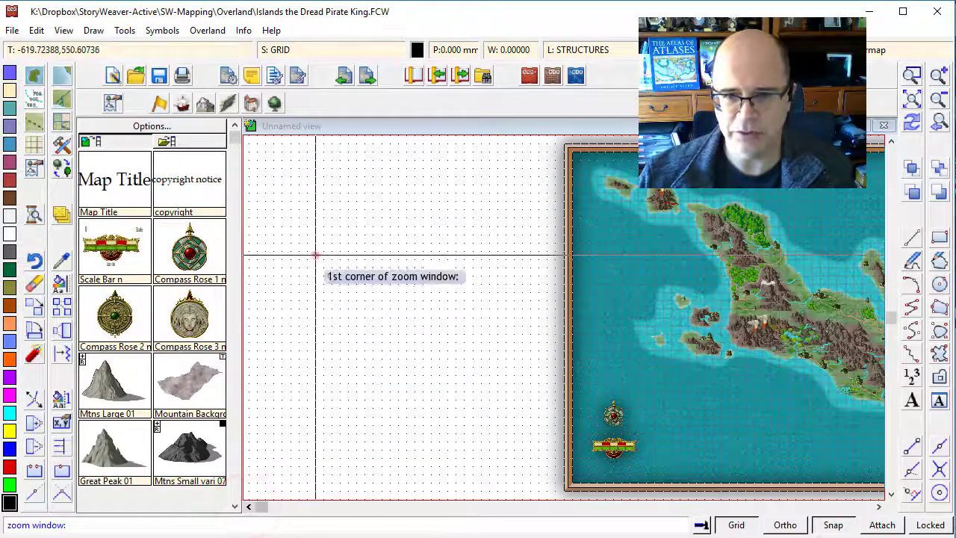
pyautogui.click(315, 256)
pyautogui.click(452, 358)
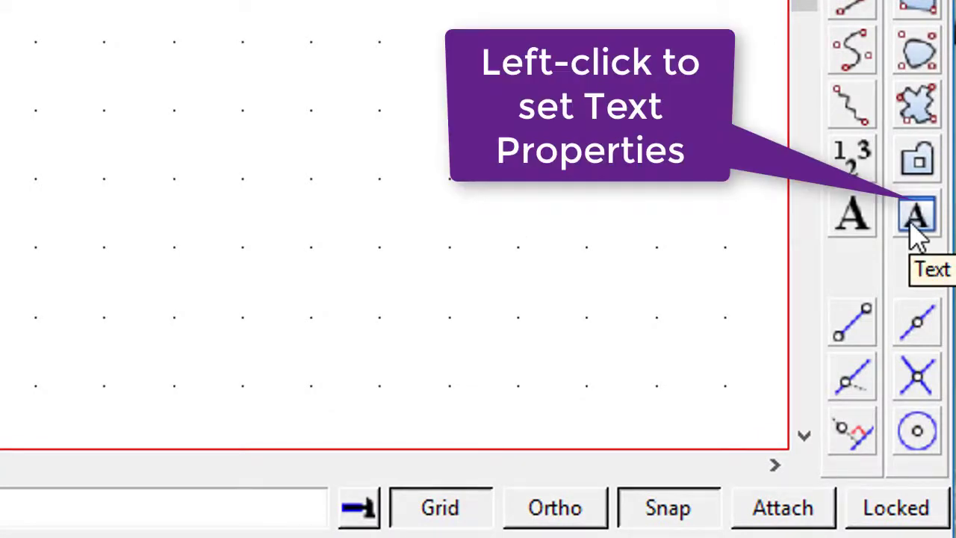
# Step: In Text Properties, keep text height at 20 and set letter spacing to 150%
pyautogui.click(916, 216)
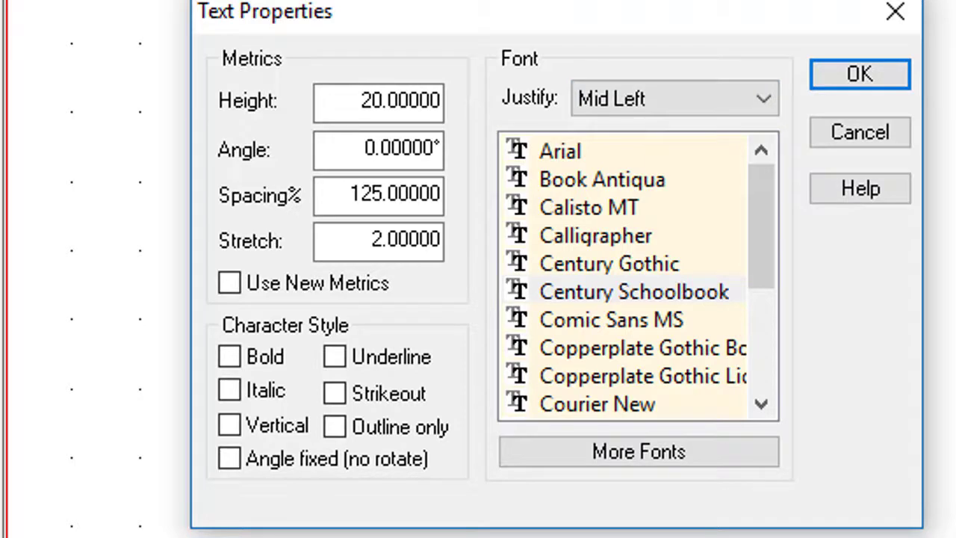
pyautogui.click(360, 104)
pyautogui.doubleClick(359, 104)
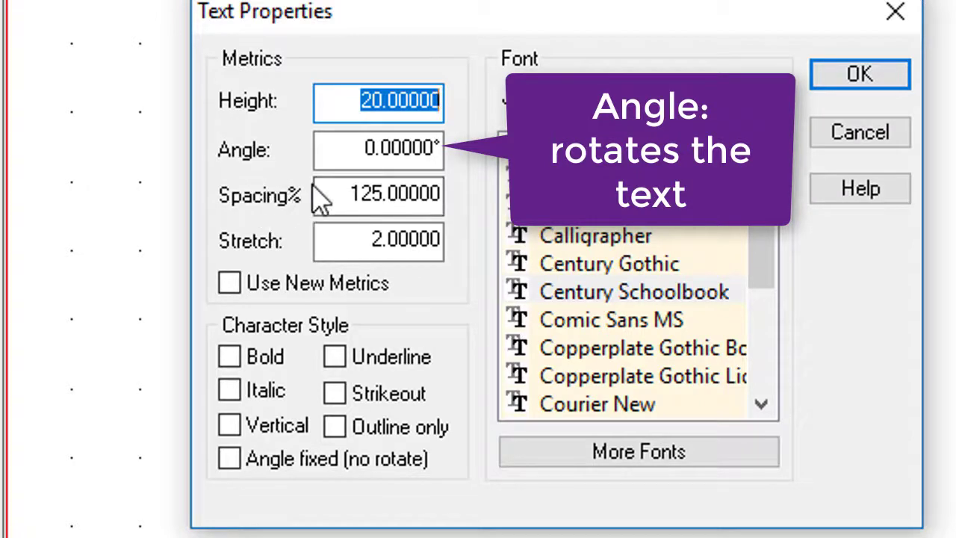
pyautogui.click(335, 194)
pyautogui.write('150')
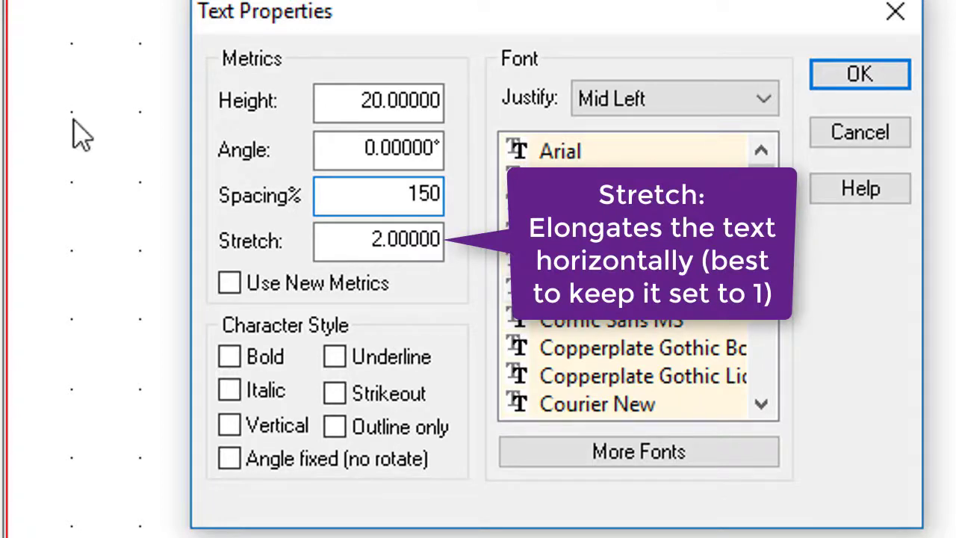
# Step: Change the Stretch value in Text Properties to 1
pyautogui.click(375, 245)
pyautogui.doubleClick(375, 245)
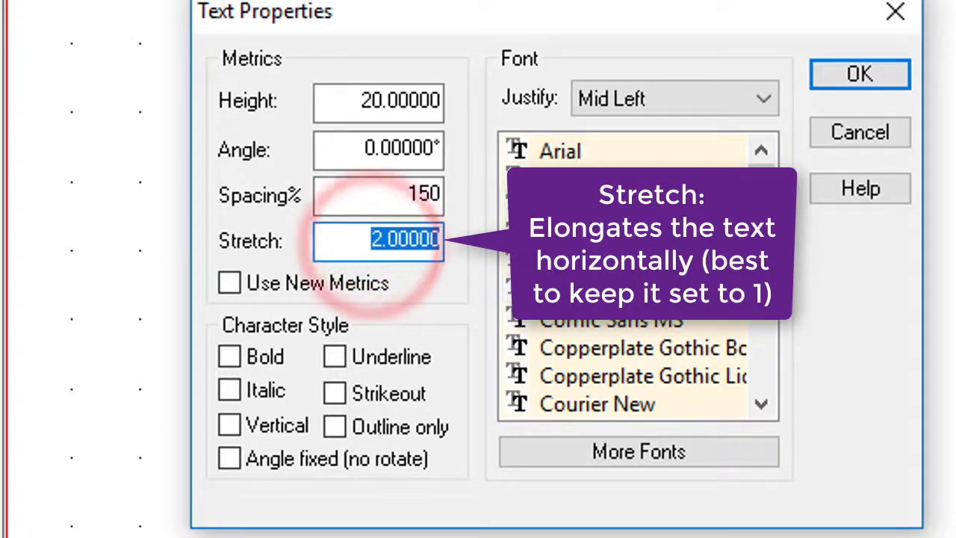
pyautogui.write('1')
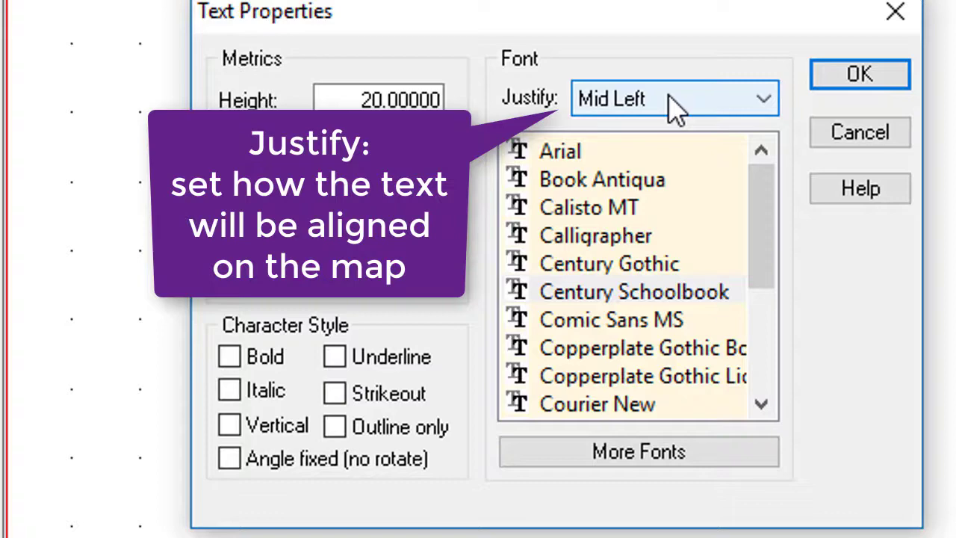
pyautogui.click(676, 104)
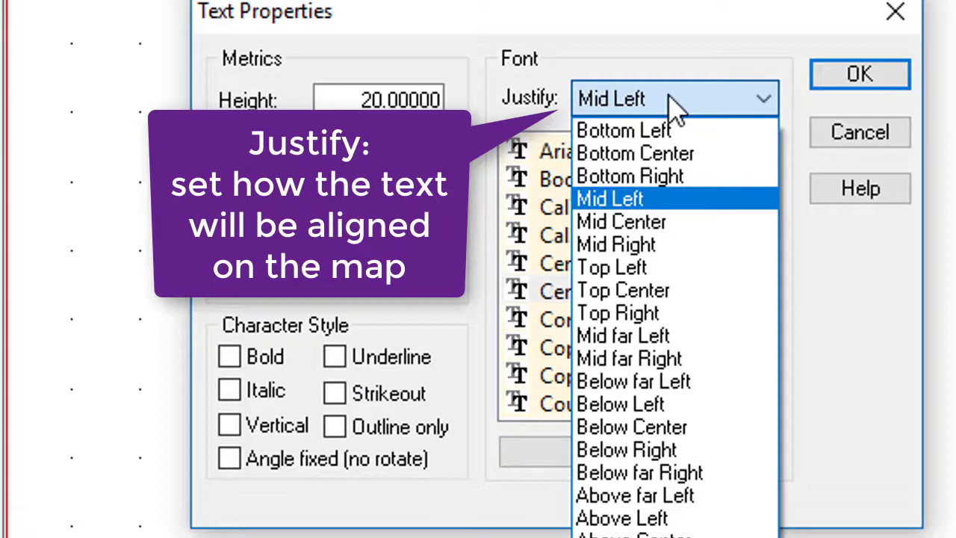
pyautogui.click(635, 198)
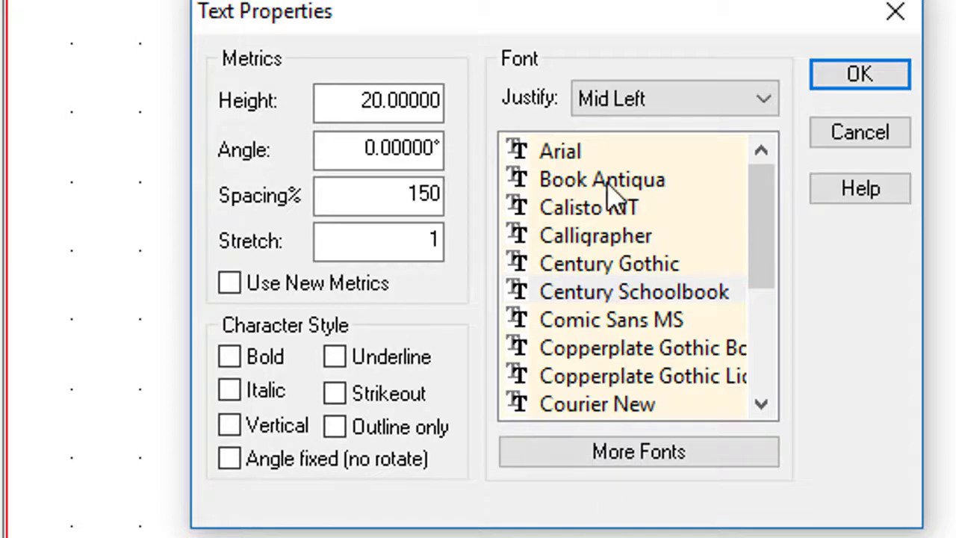
# Step: Pick the Century Schoolbook font, confirm height 20 and spacing 150, and apply the settings
pyautogui.moveTo(761, 185); pyautogui.dragTo(769, 303)
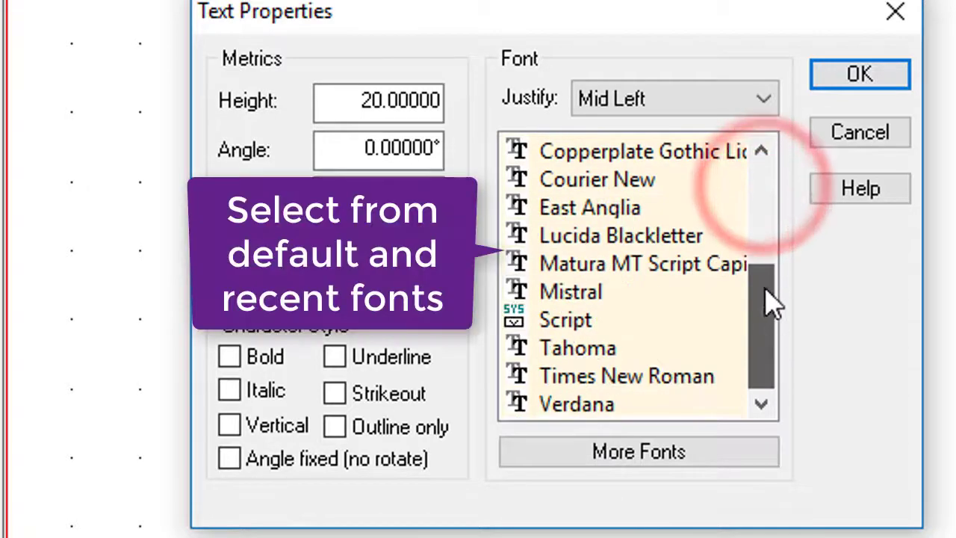
pyautogui.click(762, 167)
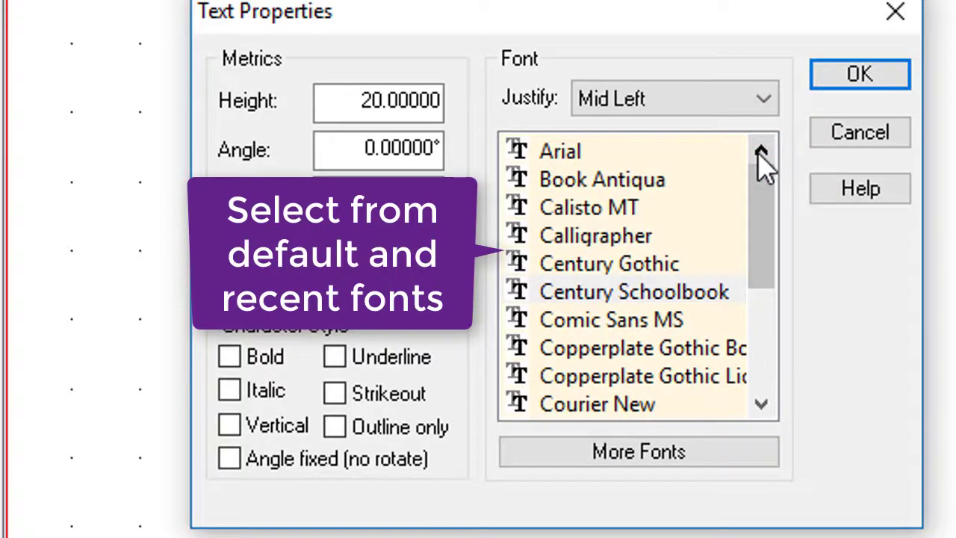
pyautogui.moveTo(762, 214); pyautogui.dragTo(746, 373)
pyautogui.moveTo(739, 283); pyautogui.dragTo(737, 198)
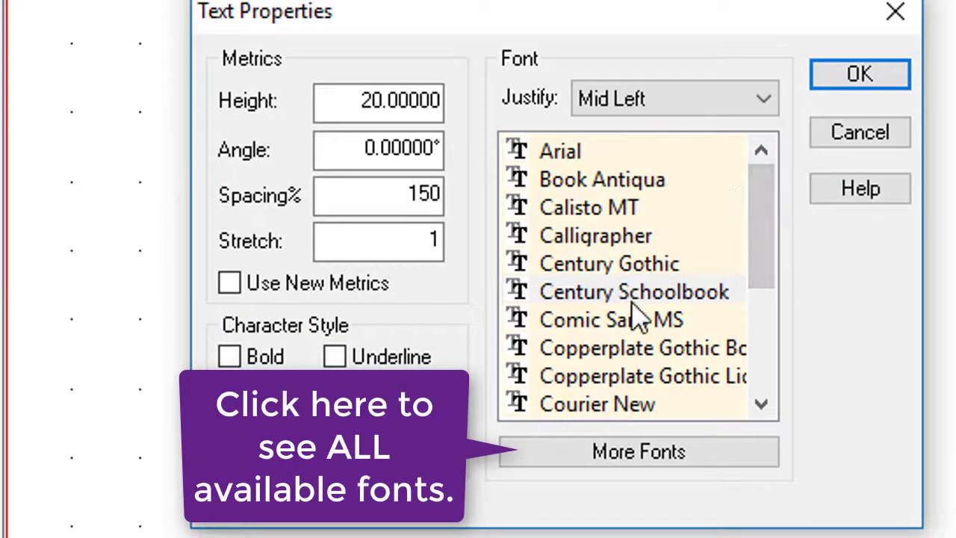
pyautogui.click(663, 291)
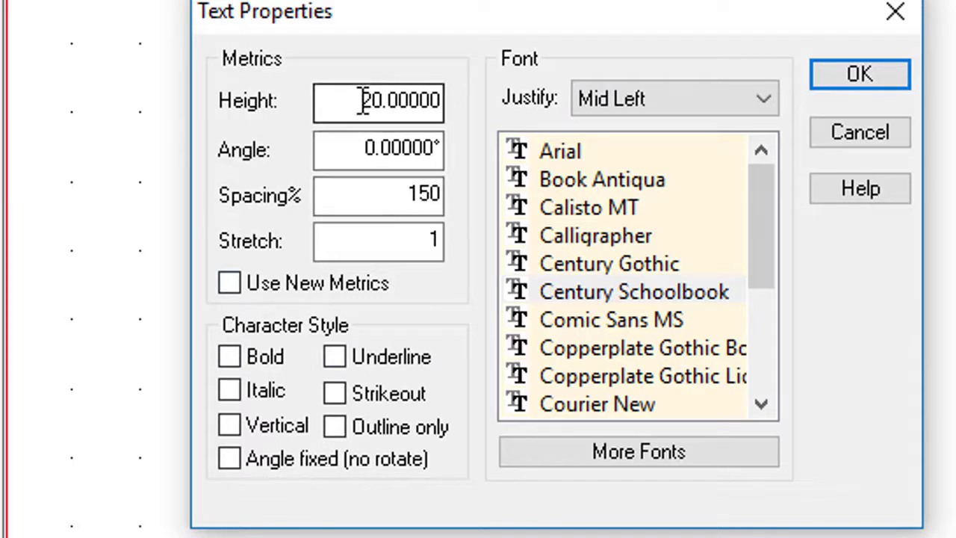
pyautogui.moveTo(360, 100); pyautogui.dragTo(472, 104)
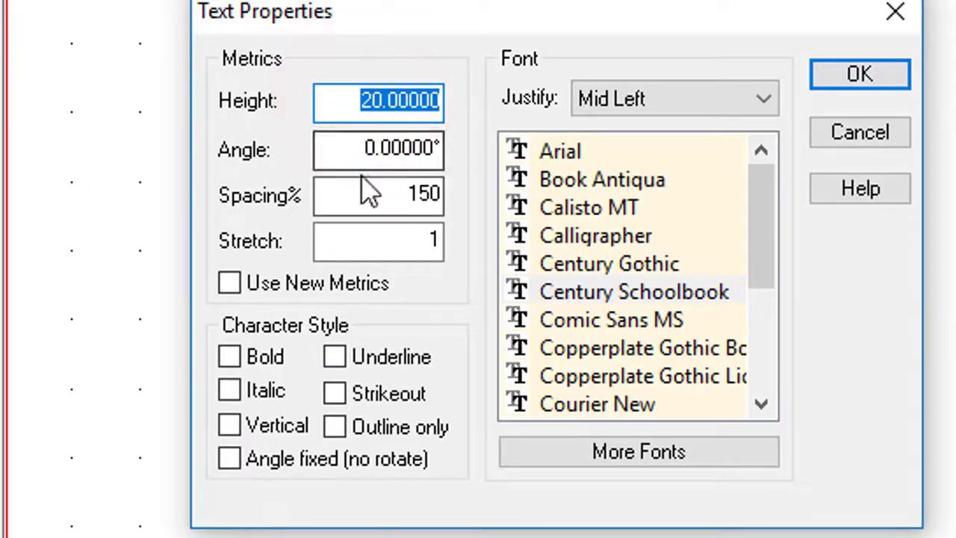
pyautogui.moveTo(350, 200); pyautogui.dragTo(448, 202)
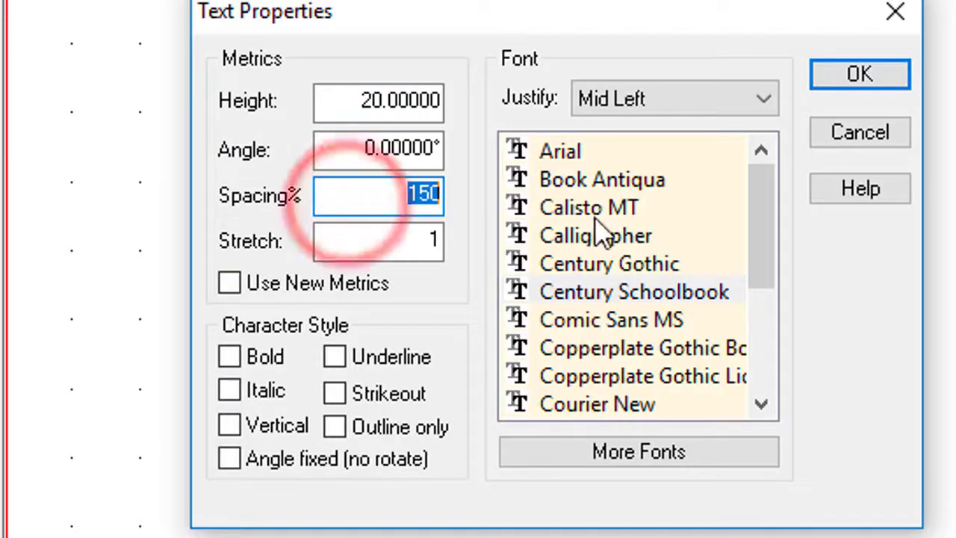
pyautogui.click(826, 84)
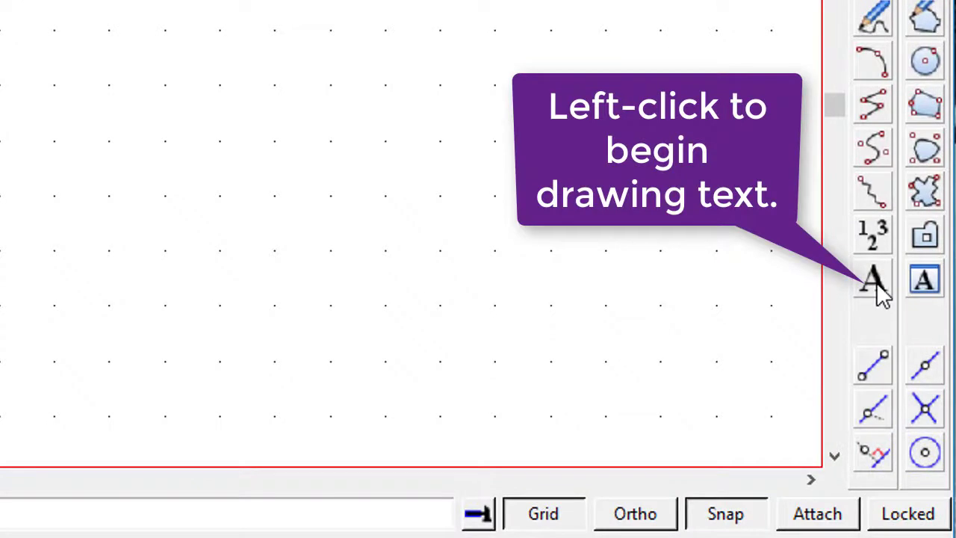
# Step: Place the single-line text 'This is a test of text' on the blank sheet
pyautogui.click(878, 287)
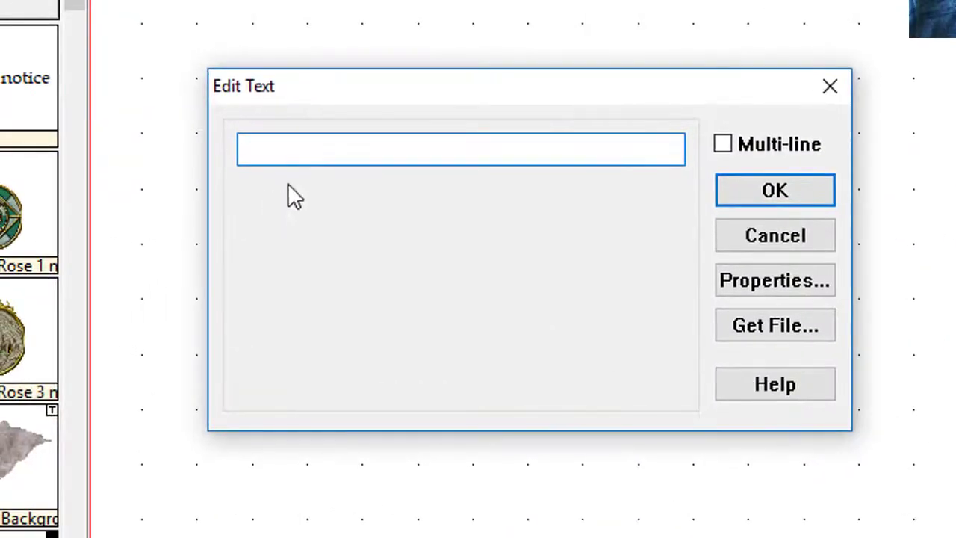
pyautogui.click(291, 153)
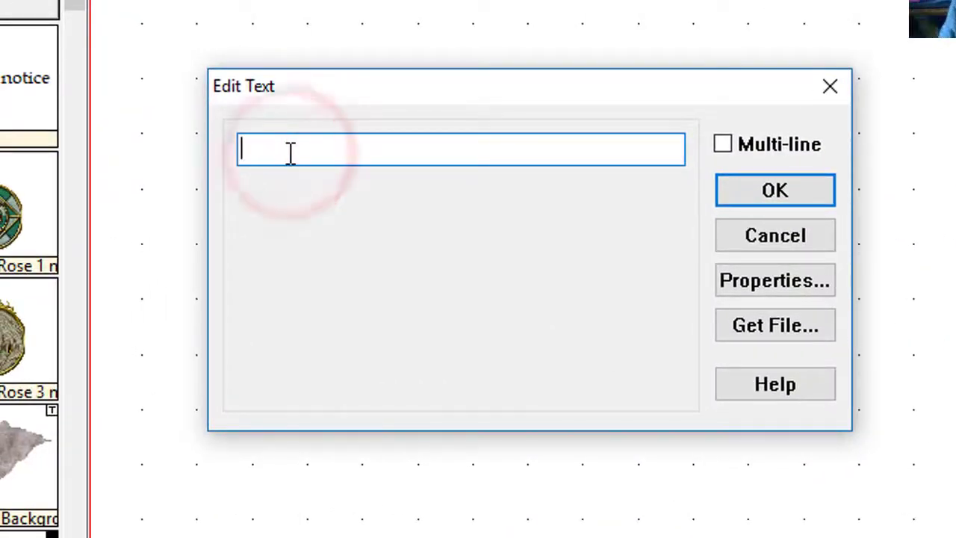
pyautogui.write('This is a te')
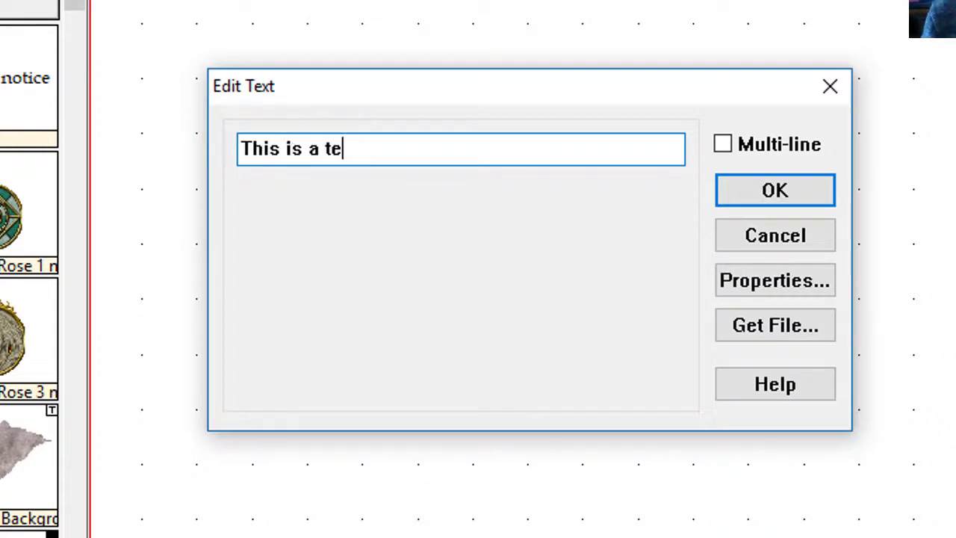
pyautogui.write('st of testxy')
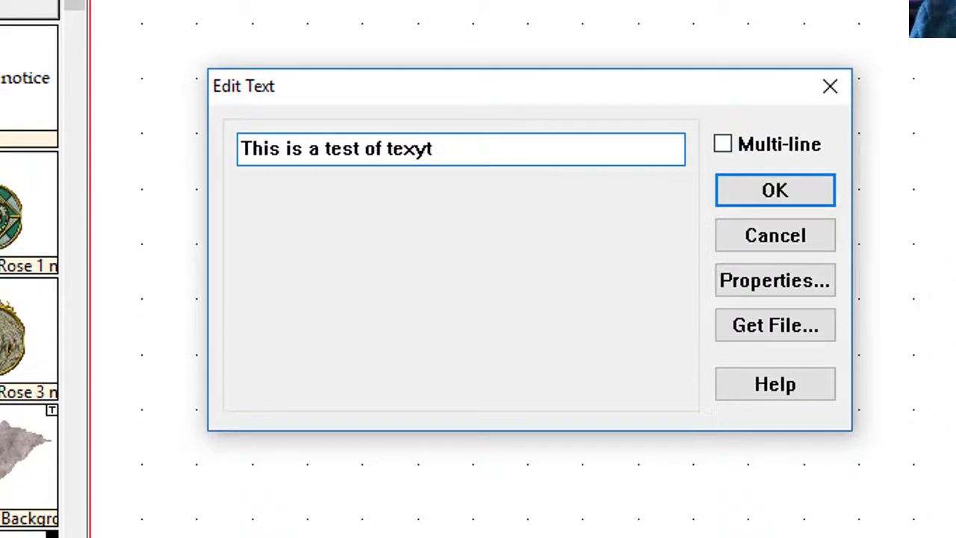
pyautogui.press('BackSpace')
pyautogui.write('t')
pyautogui.press('Return')
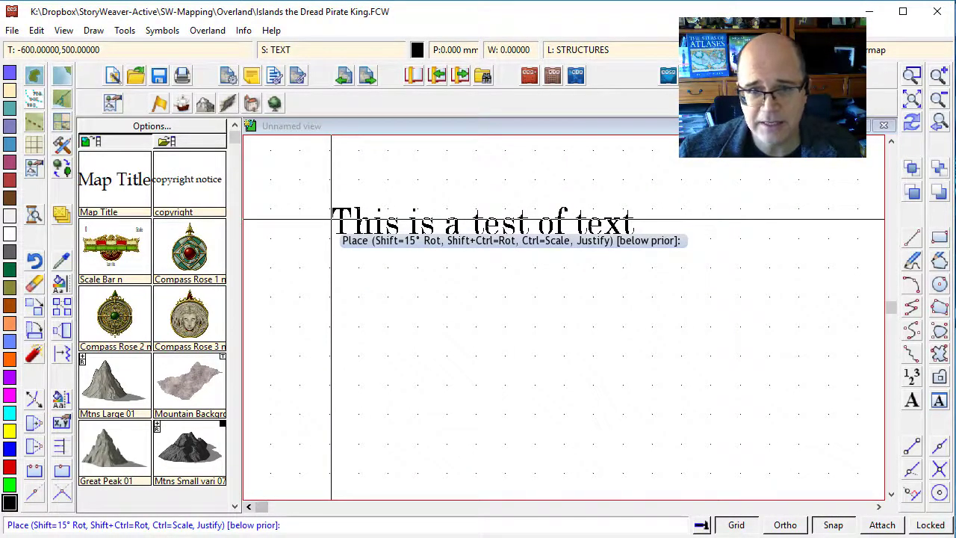
pyautogui.click(331, 219)
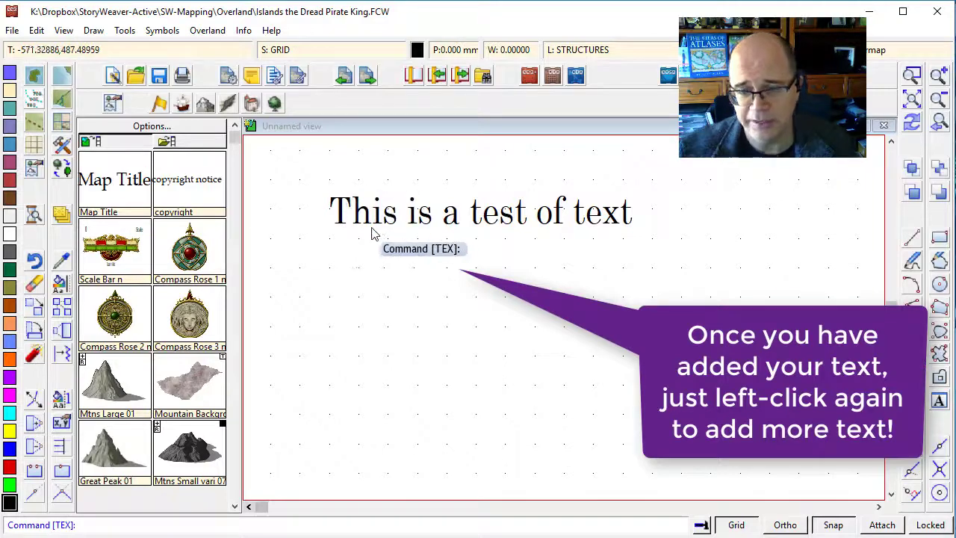
pyautogui.click(447, 263)
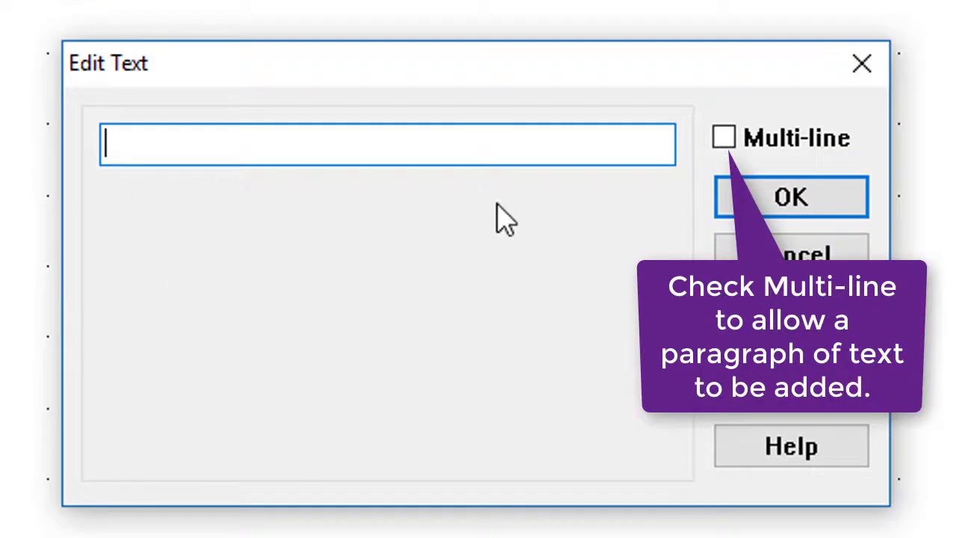
# Step: Place a multi-line 'This is a test / of text' label right of the first line
pyautogui.click(723, 137)
pyautogui.click(235, 177)
pyautogui.write('This is a test of text')
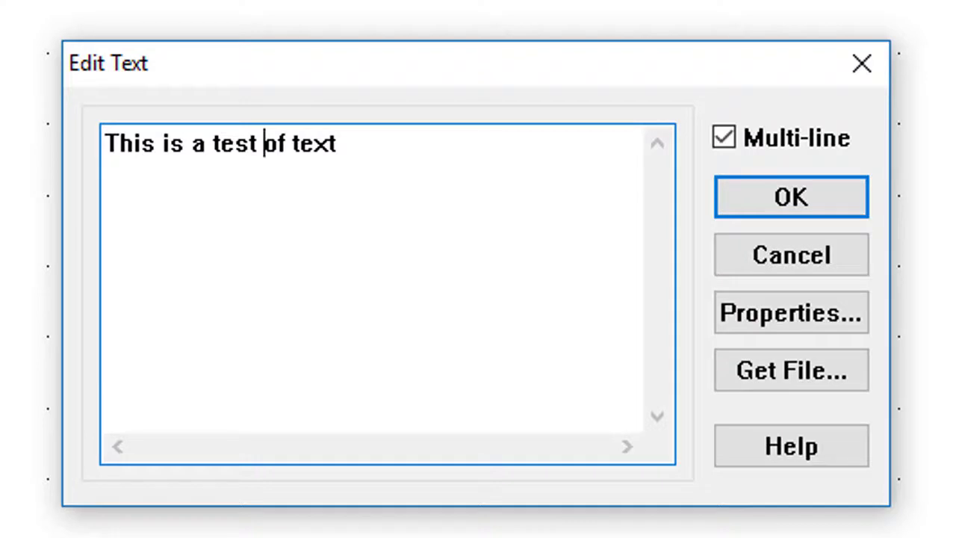
pyautogui.press('Return')
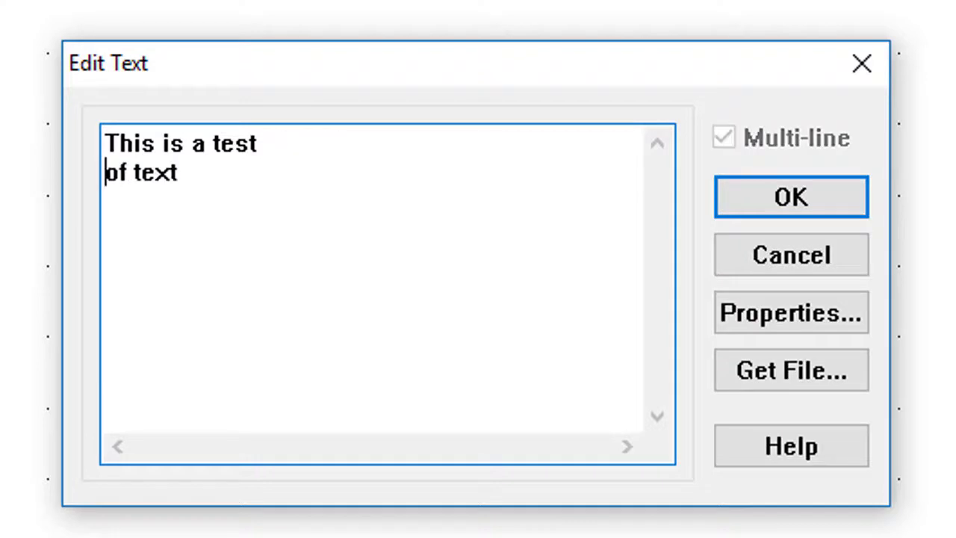
pyautogui.click(760, 207)
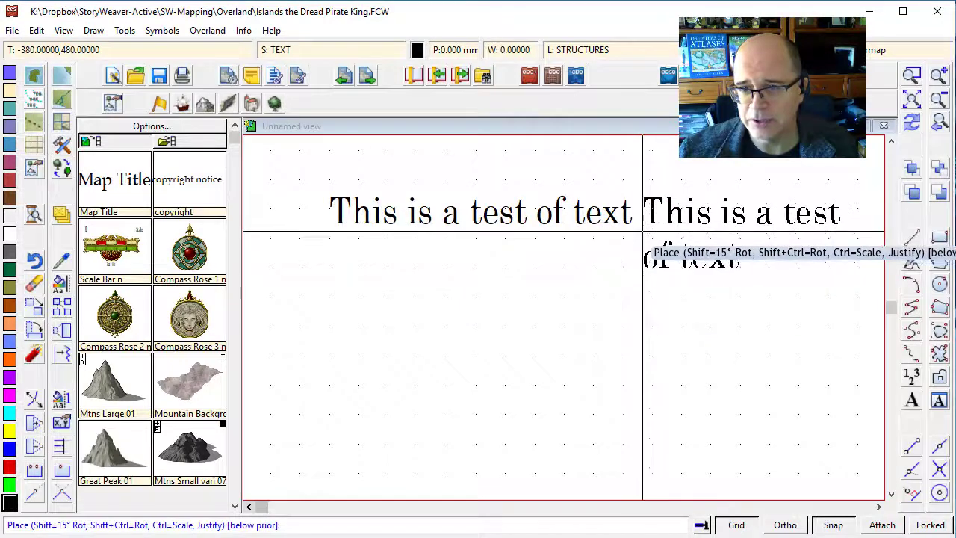
pyautogui.click(648, 236)
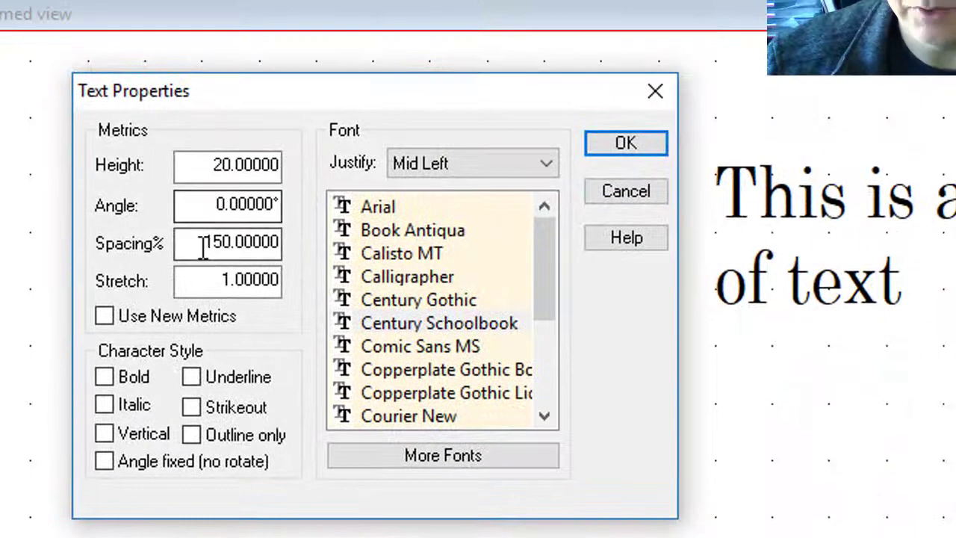
# Step: Change the text spacing from 150% to 100% and close Text Properties
pyautogui.doubleClick(200, 243)
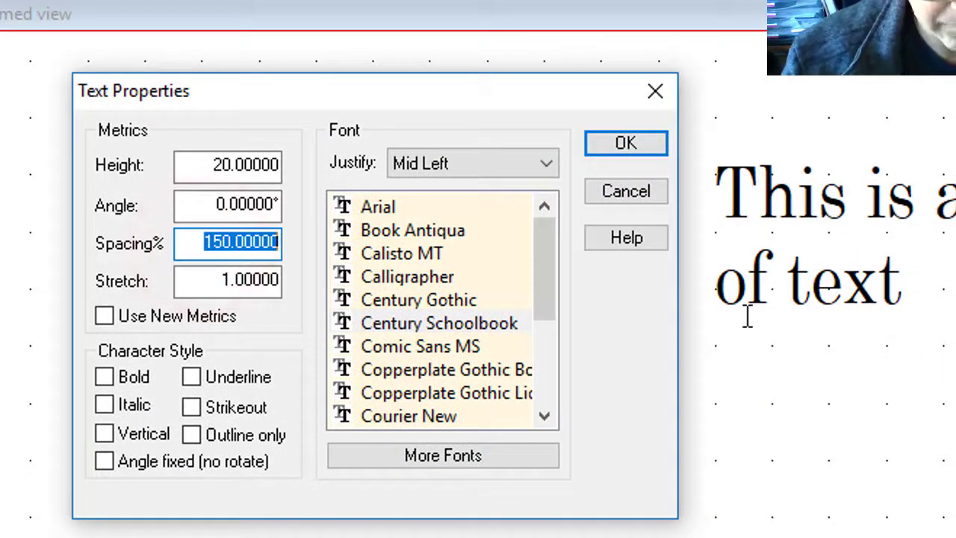
pyautogui.write('1')
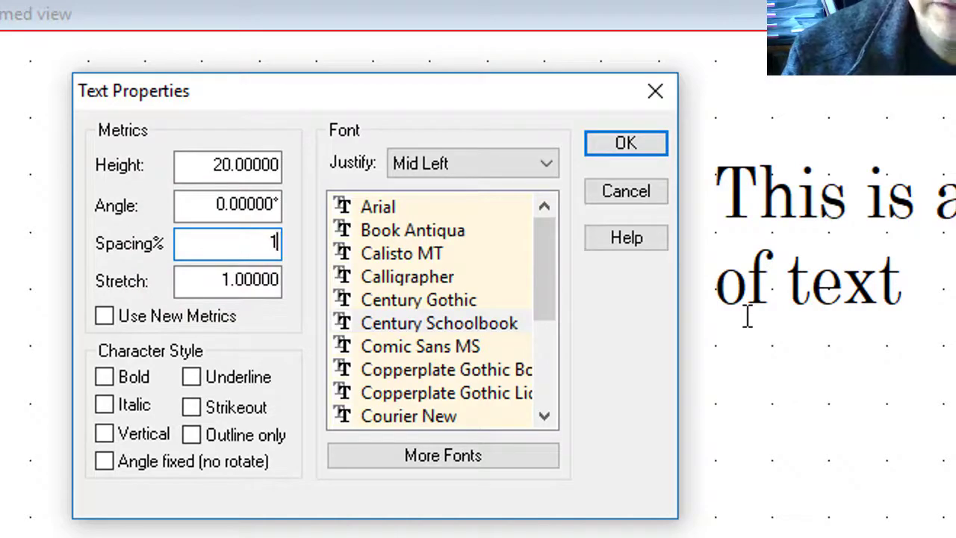
pyautogui.write('00')
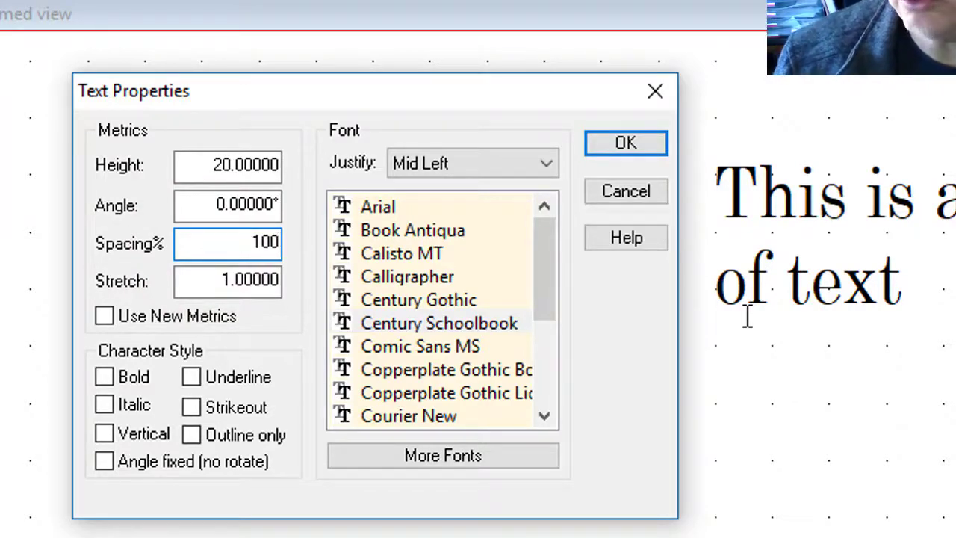
pyautogui.press('Return')
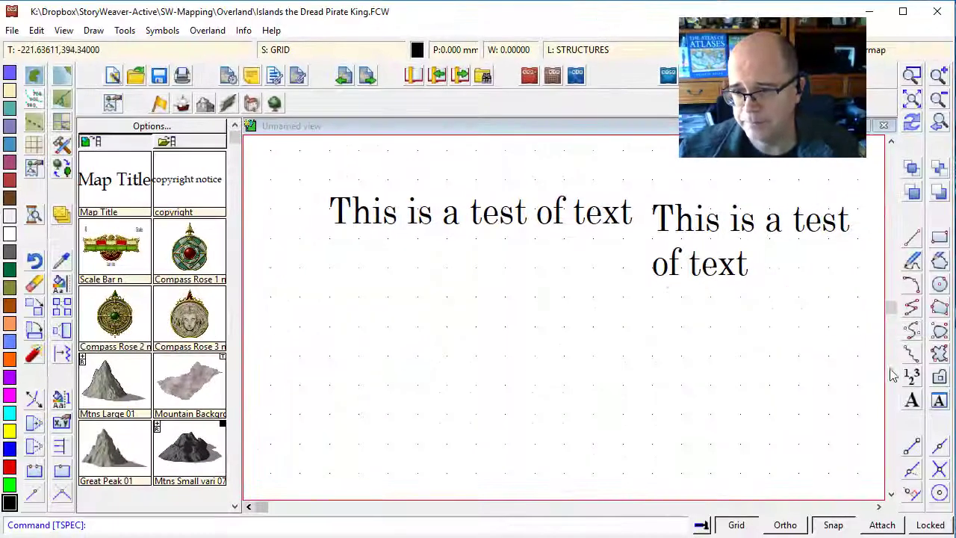
# Step: Place a 100%-spaced two-line 'This is a test / of text' label beneath the right-hand one
pyautogui.click(912, 401)
pyautogui.write('This is a ')
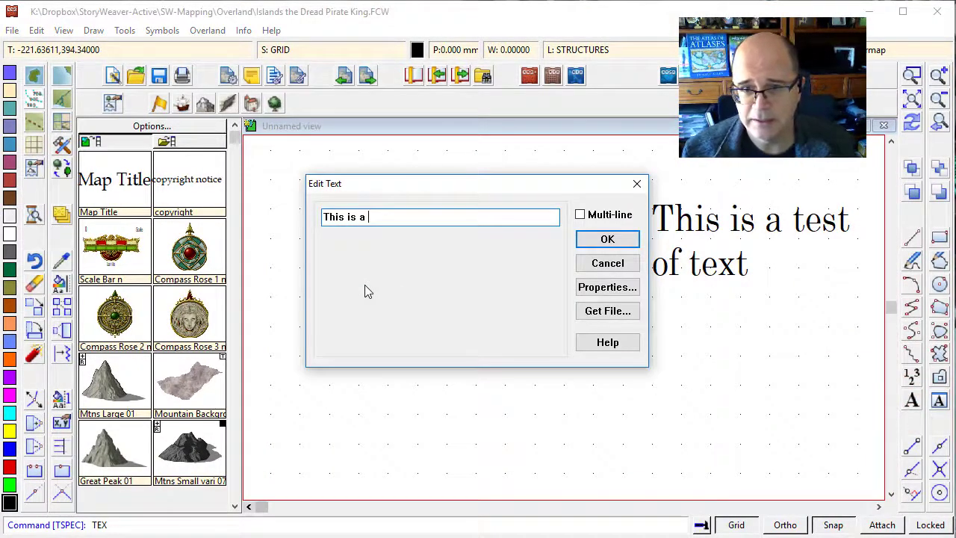
pyautogui.write('tes')
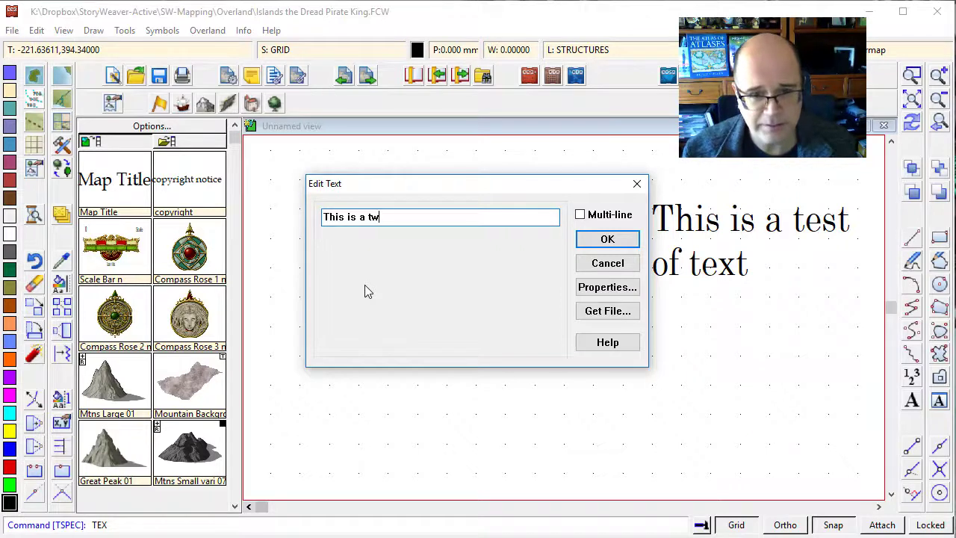
pyautogui.press('BackSpace')
pyautogui.press('BackSpace')
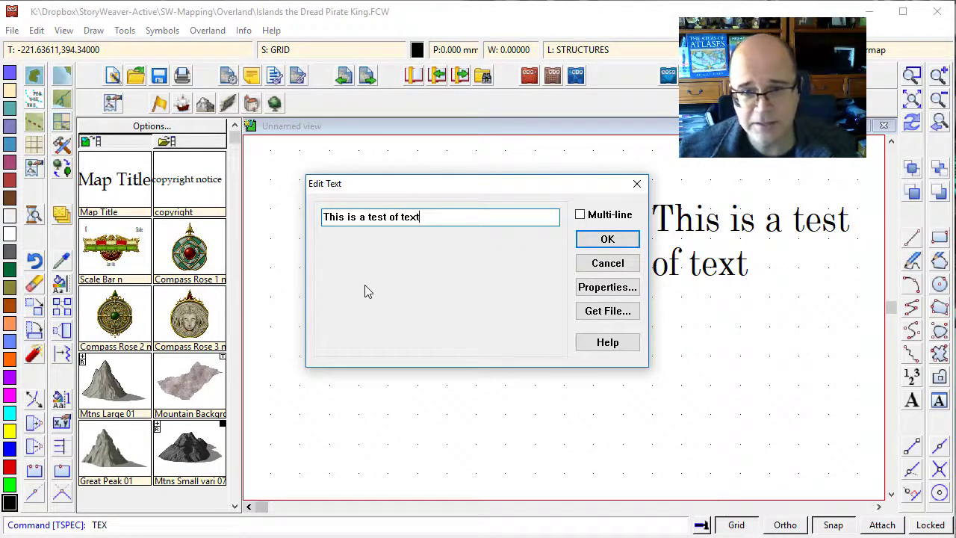
pyautogui.click(620, 213)
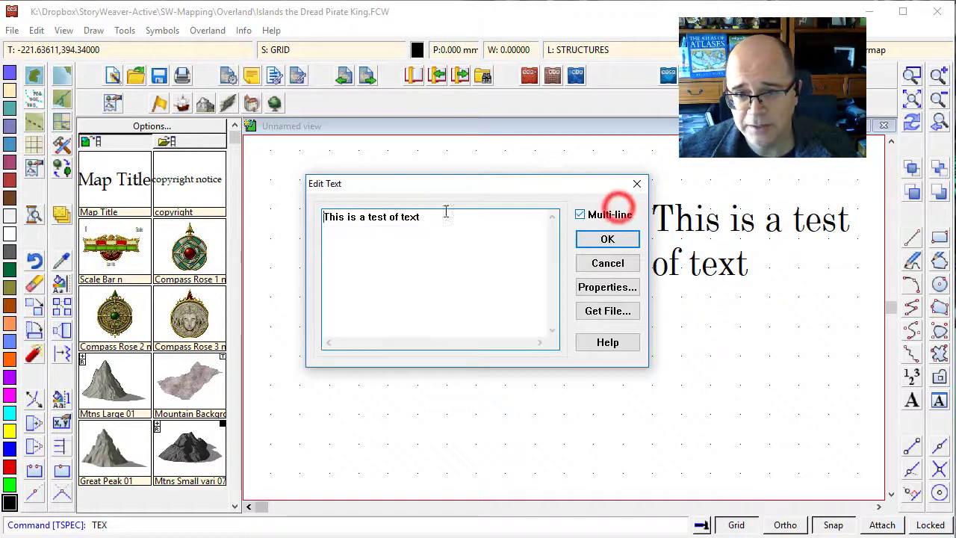
pyautogui.click(391, 215)
pyautogui.press('Return')
pyautogui.click(602, 240)
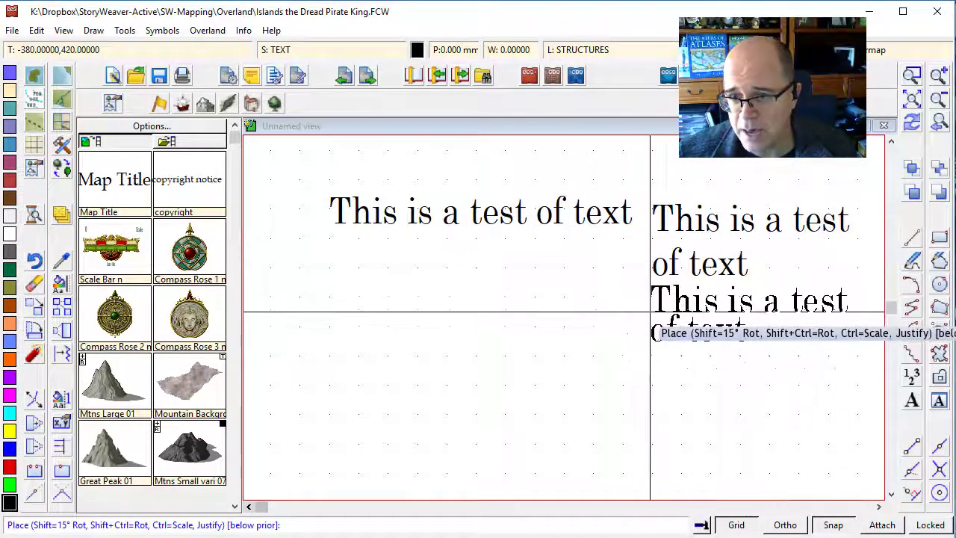
pyautogui.click(652, 317)
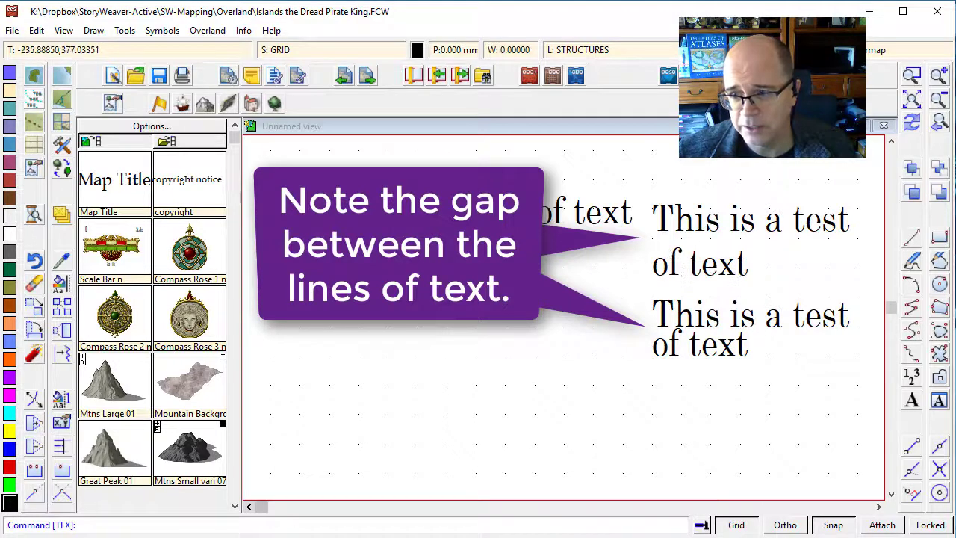
# Step: Set text spacing to 125% and turn on Bold and Italic in Text Properties
pyautogui.click(939, 401)
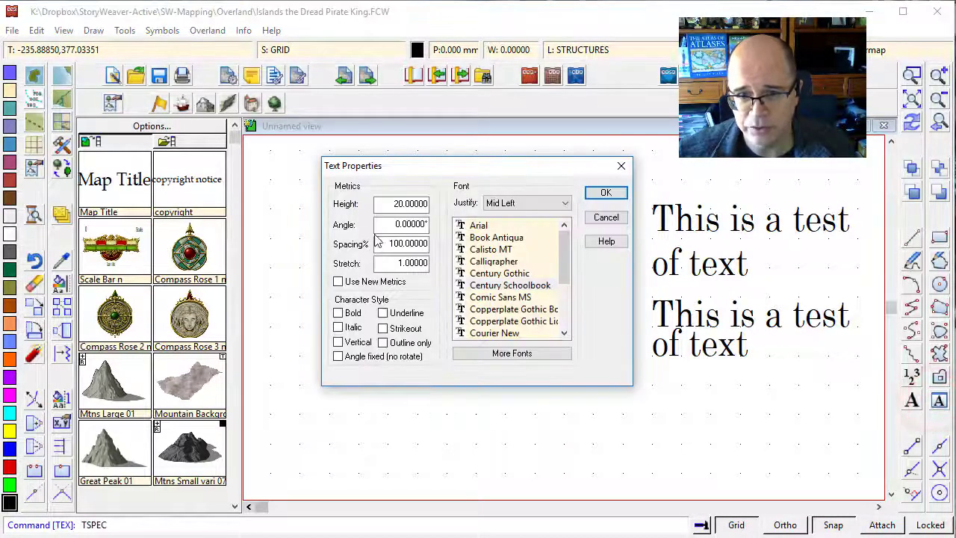
pyautogui.moveTo(391, 243); pyautogui.dragTo(403, 280)
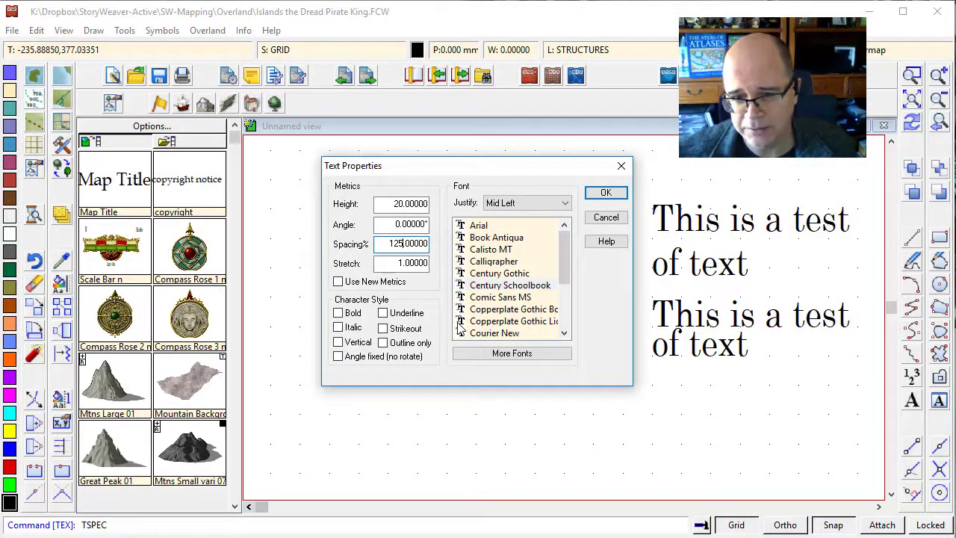
pyautogui.click(340, 313)
pyautogui.click(355, 330)
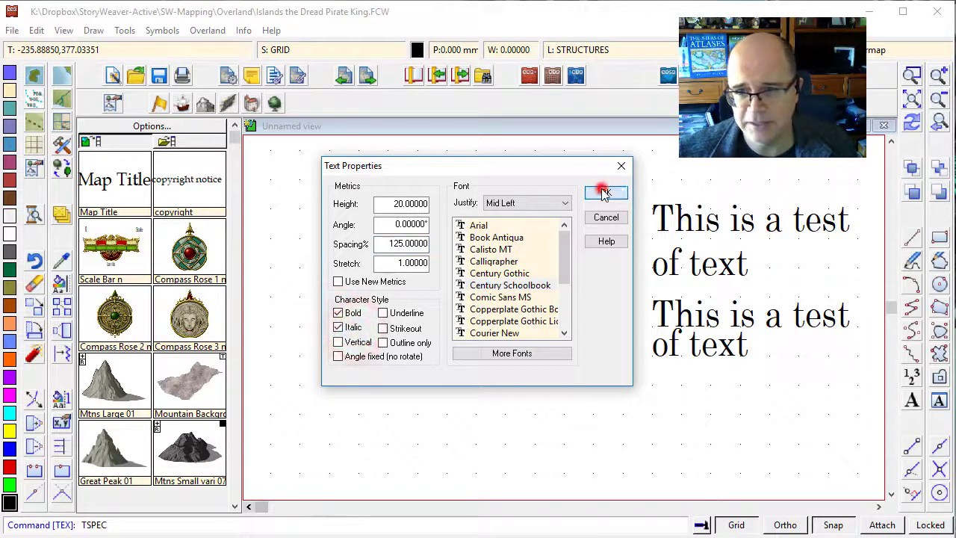
pyautogui.click(603, 191)
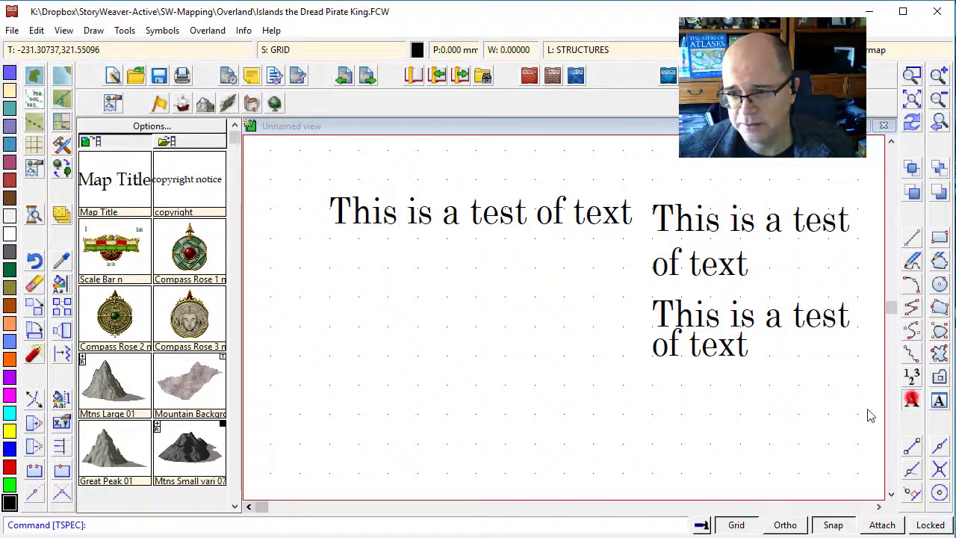
# Step: Place a bold-italic 'This is a test' line below the first test text
pyautogui.click(911, 400)
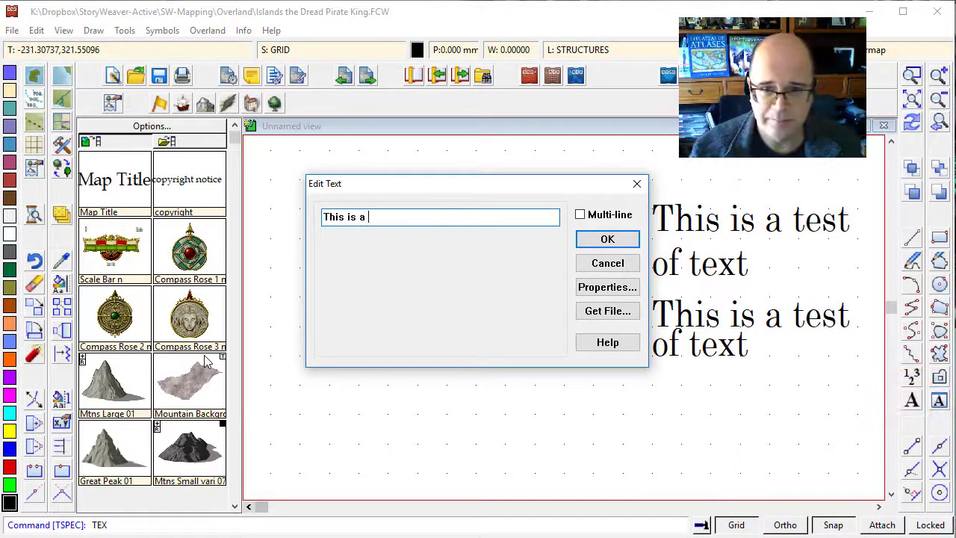
pyautogui.write('This is a test')
pyautogui.press('Return')
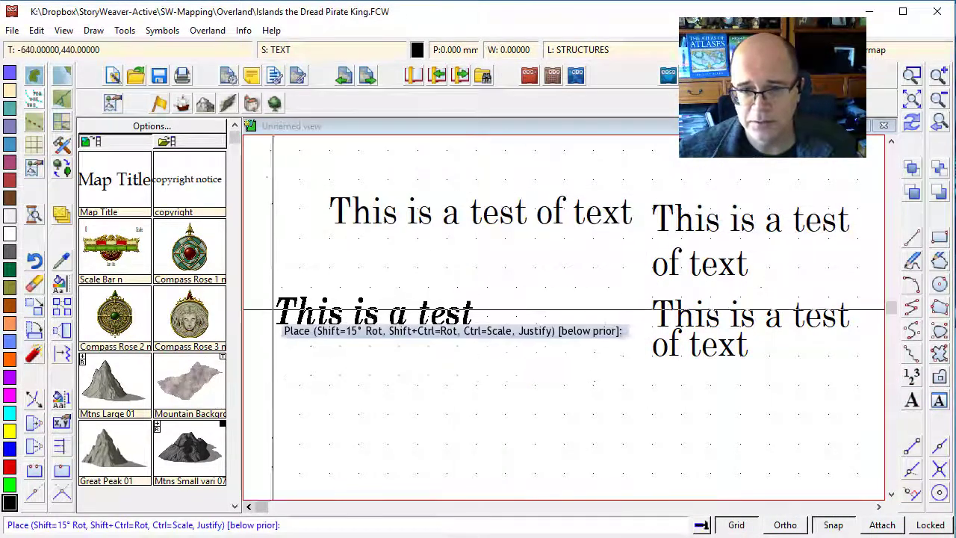
pyautogui.click(322, 260)
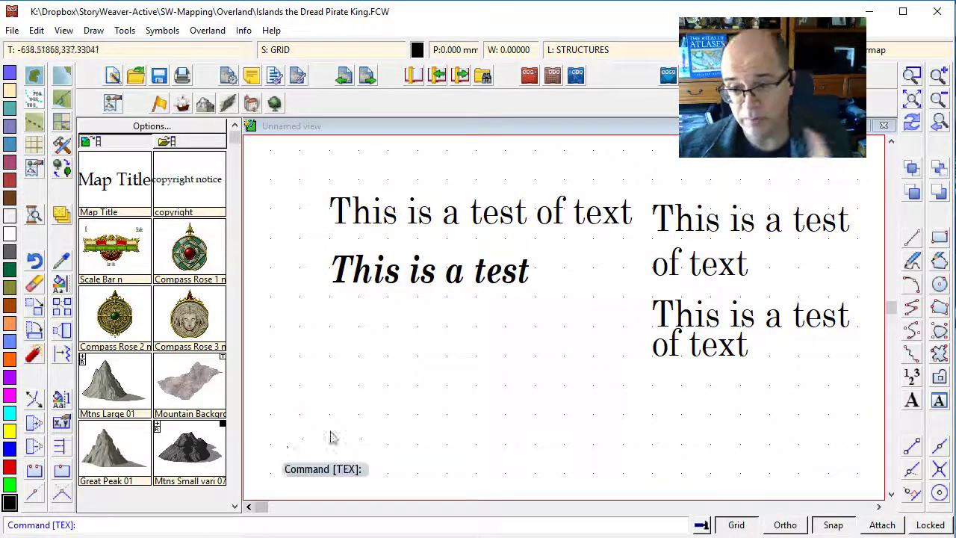
# Step: Erase all four test texts using a selection window
pyautogui.click(34, 284)
pyautogui.click(330, 162)
pyautogui.click(780, 379)
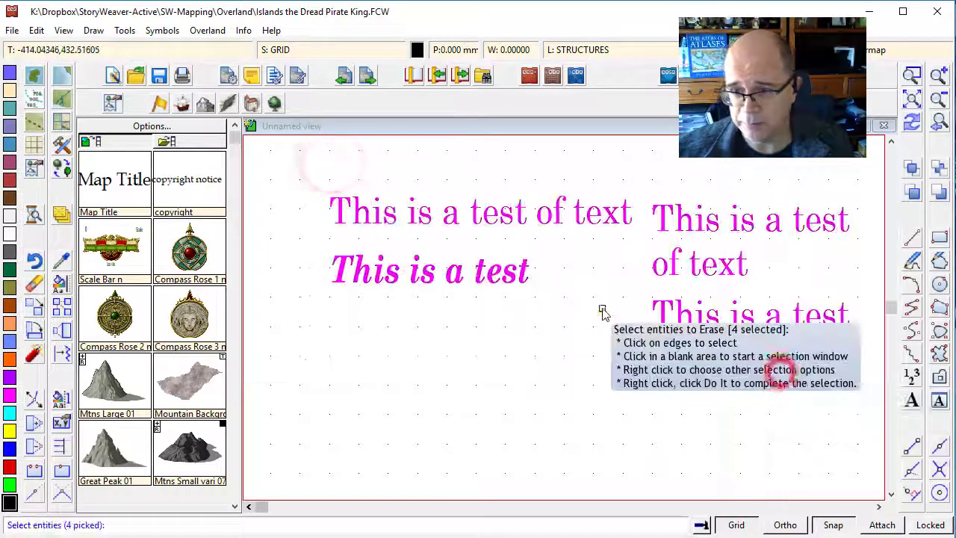
pyautogui.rightClick(604, 312)
pyautogui.click(603, 312)
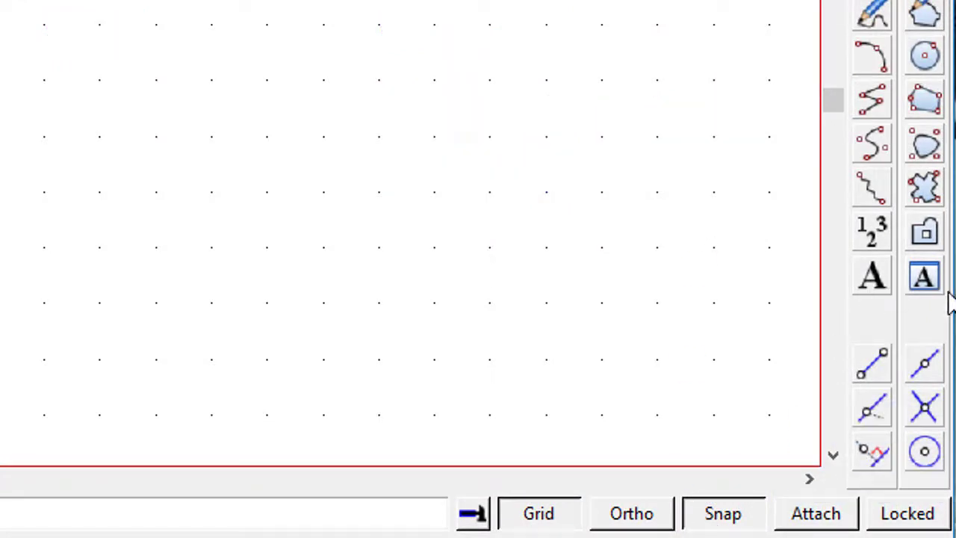
# Step: Start a 'This is a test' text label and turn Bold and Italic off in its properties
pyautogui.click(875, 280)
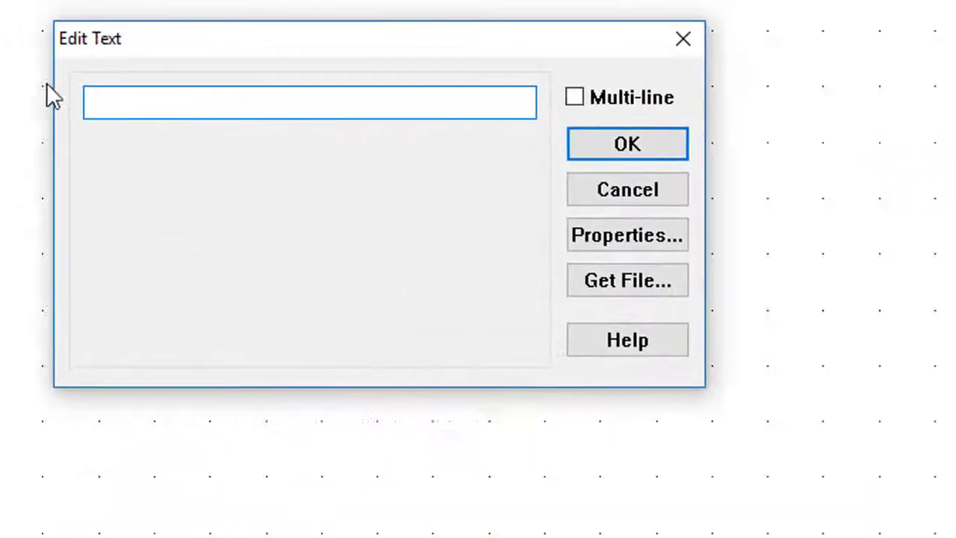
pyautogui.click(180, 101)
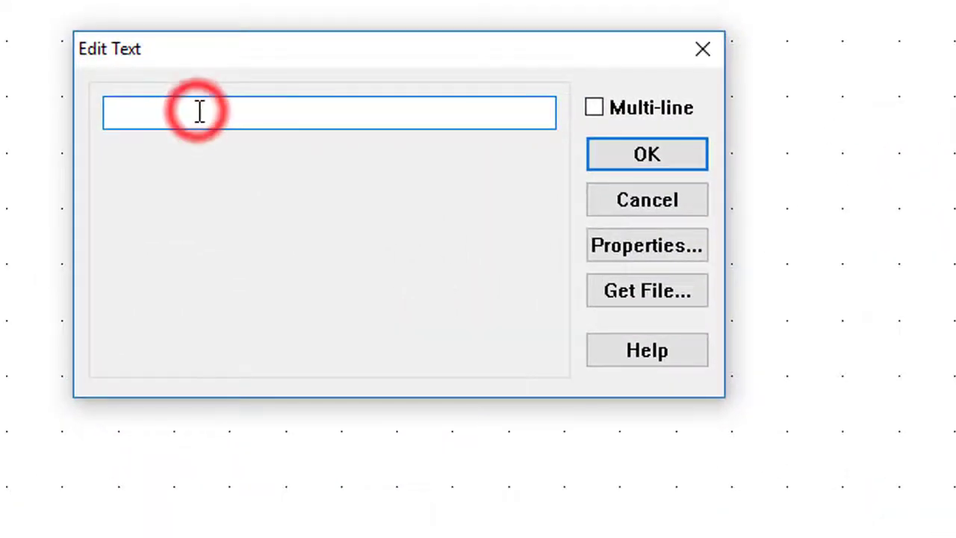
pyautogui.write('This is a test')
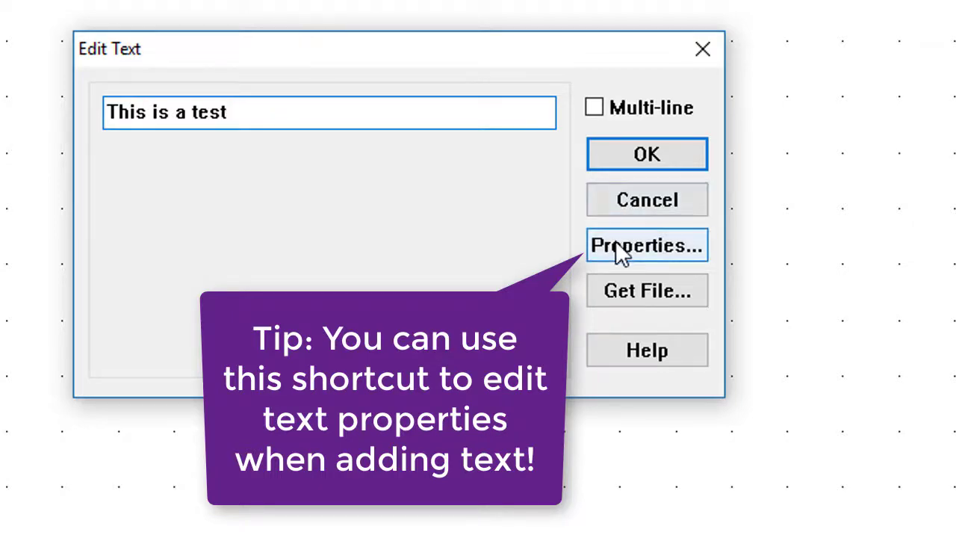
pyautogui.click(617, 245)
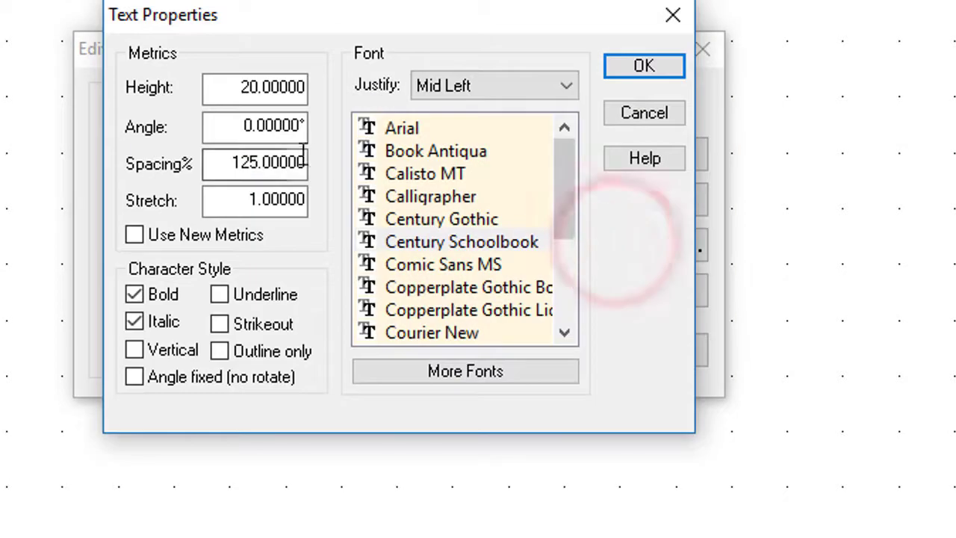
pyautogui.click(136, 294)
pyautogui.click(135, 321)
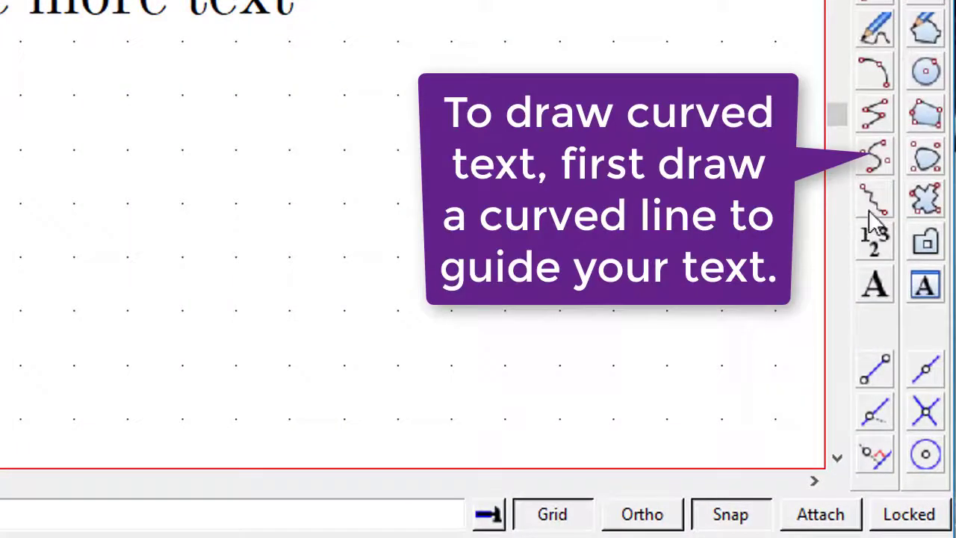
# Step: Draw a smooth guide curve and begin typing 'This is text along a curve' onto it
pyautogui.click(880, 158)
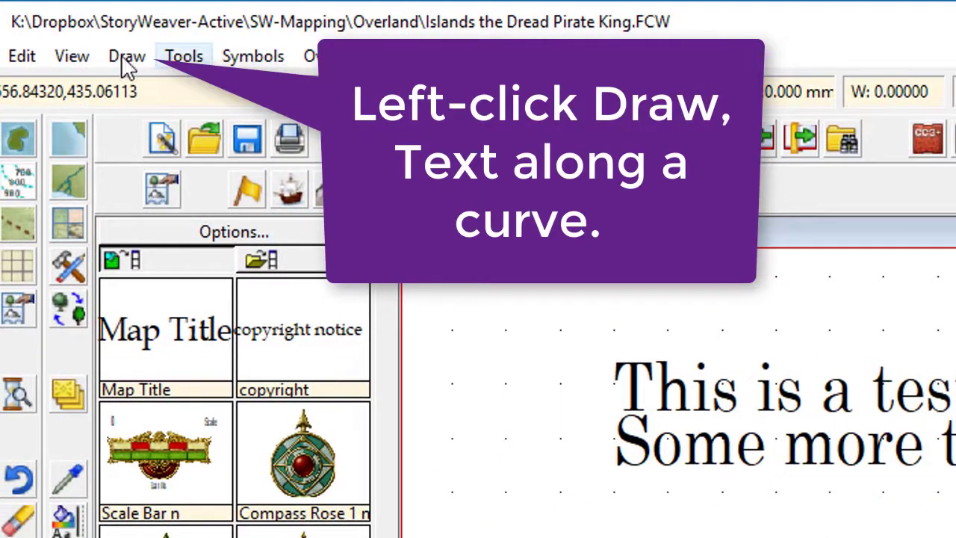
pyautogui.click(121, 56)
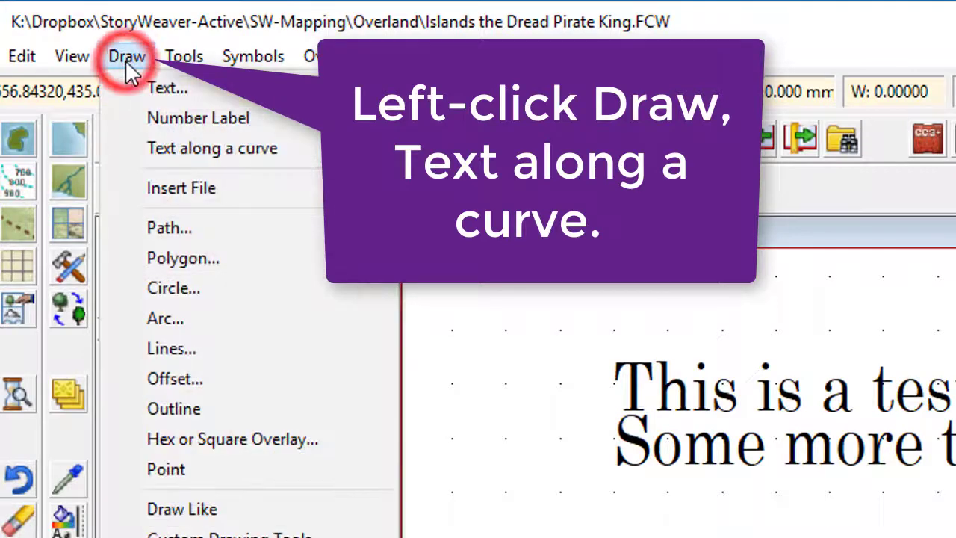
pyautogui.click(159, 149)
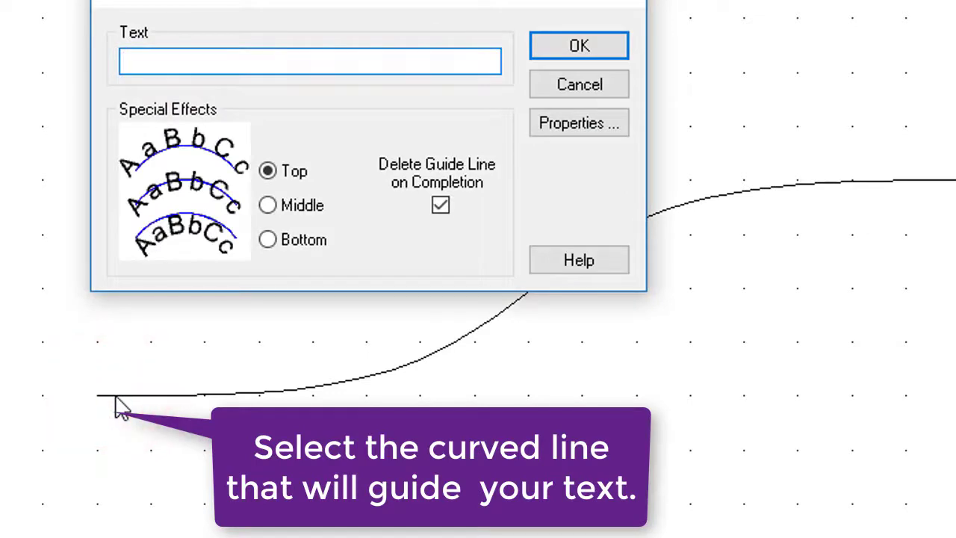
pyautogui.write('This')
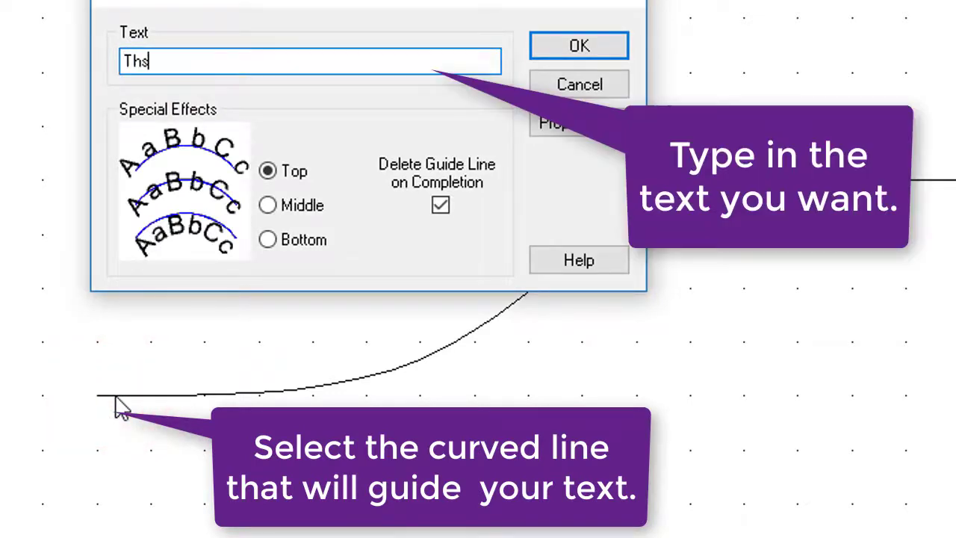
pyautogui.write(' is text along a curve!  Woot')
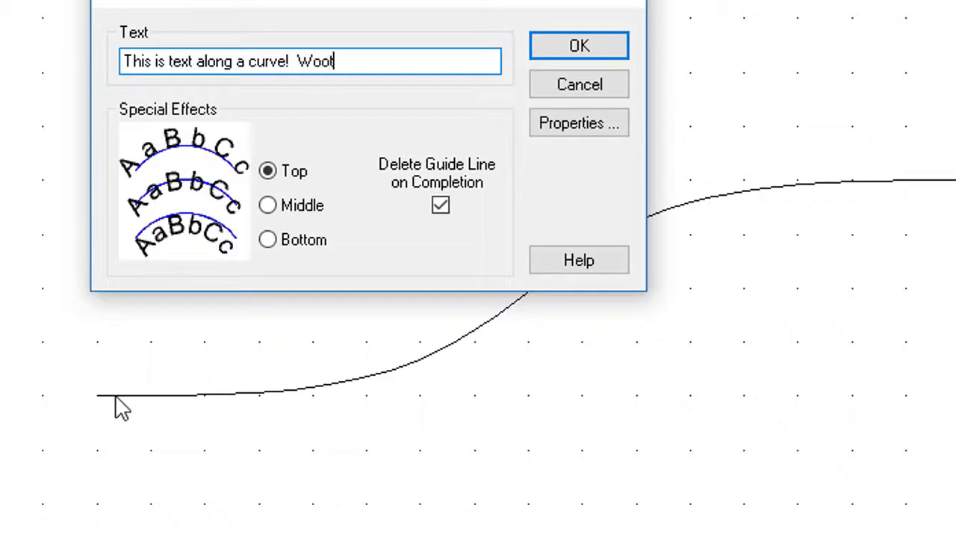
pyautogui.doubleClick(349, 64)
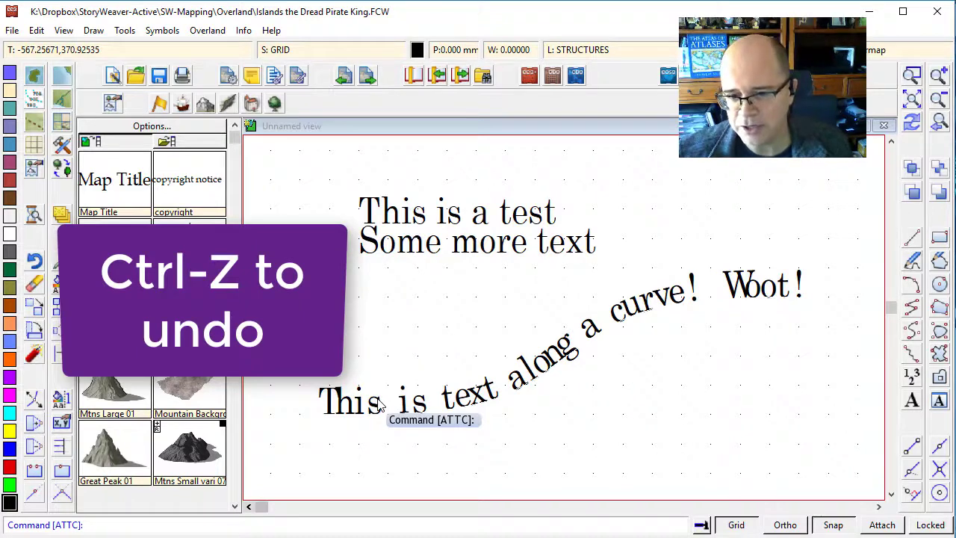
# Step: Undo the curved text and switch off sheet effects in Drawing Sheets and Effects
pyautogui.hotkey('ctrl', 'z')
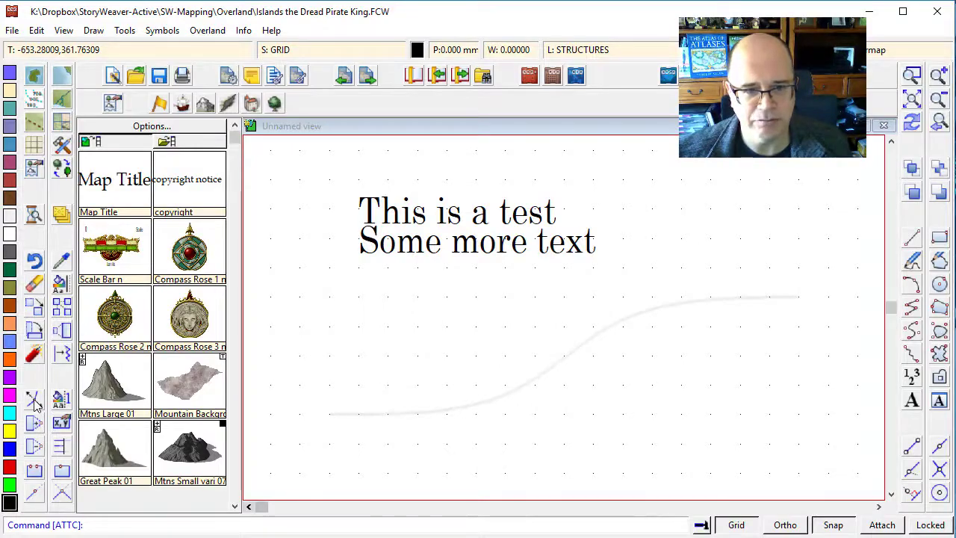
pyautogui.click(65, 212)
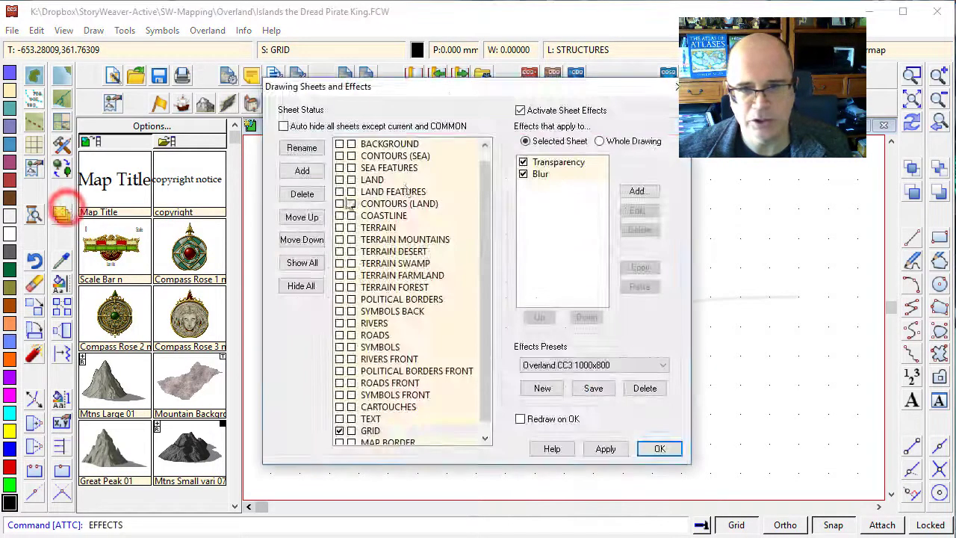
pyautogui.click(575, 110)
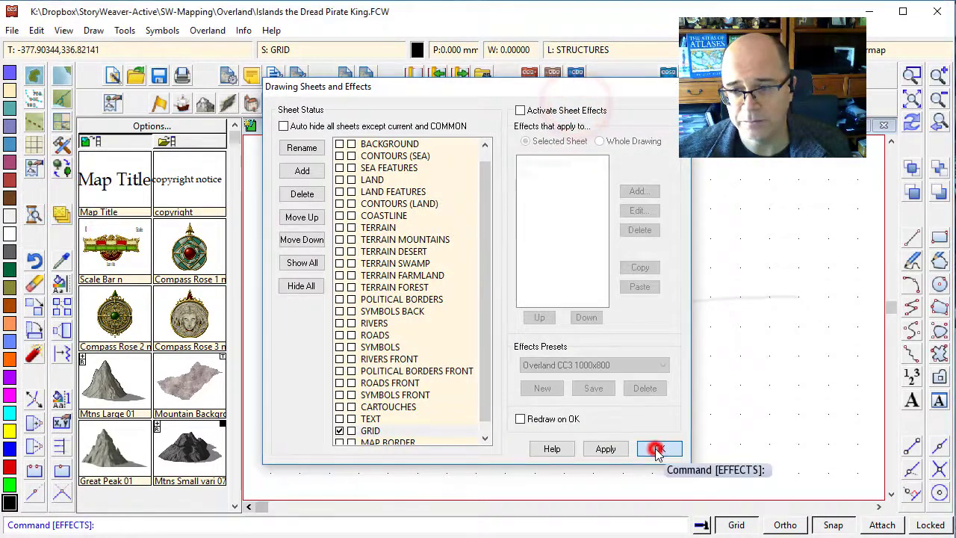
pyautogui.click(658, 448)
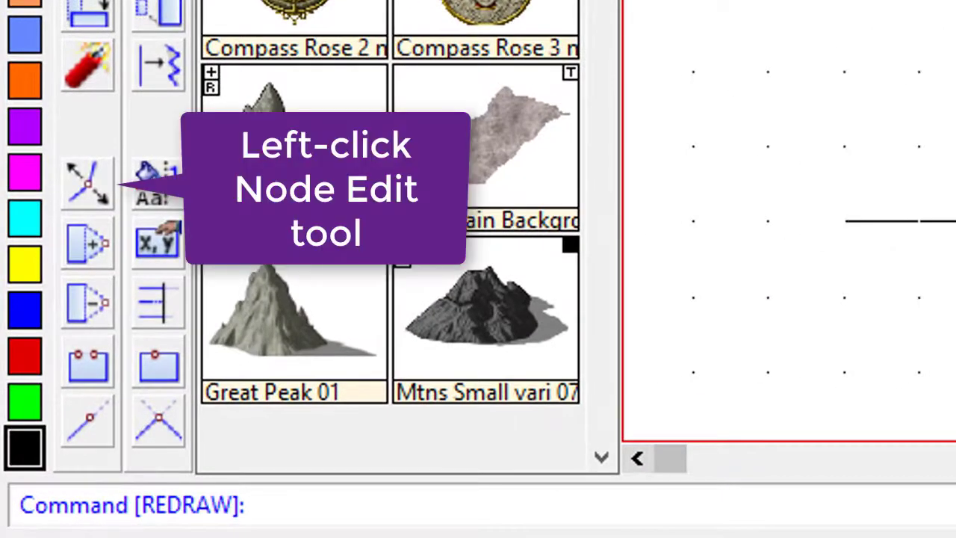
# Step: Node-edit the guide line, moving its last point further right
pyautogui.click(88, 195)
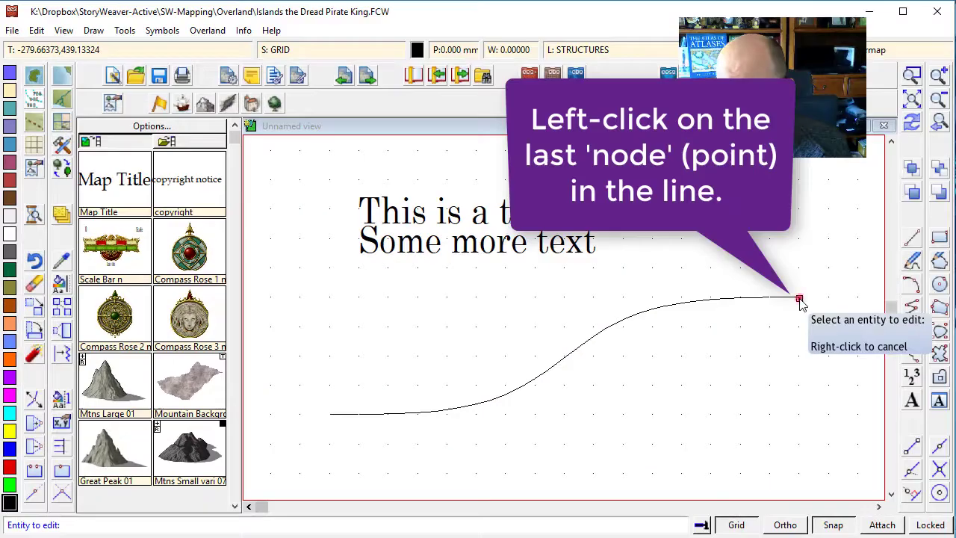
pyautogui.click(796, 299)
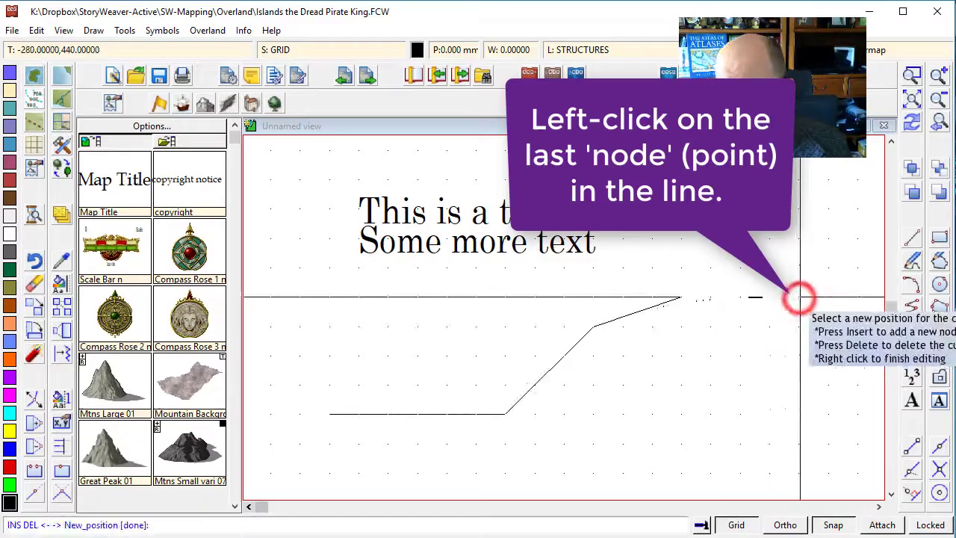
pyautogui.click(854, 297)
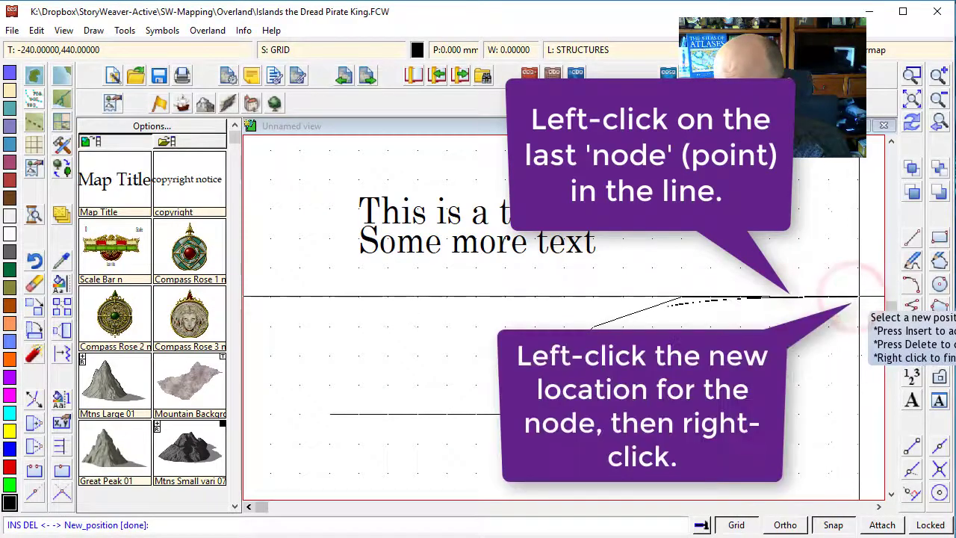
pyautogui.rightClick(859, 297)
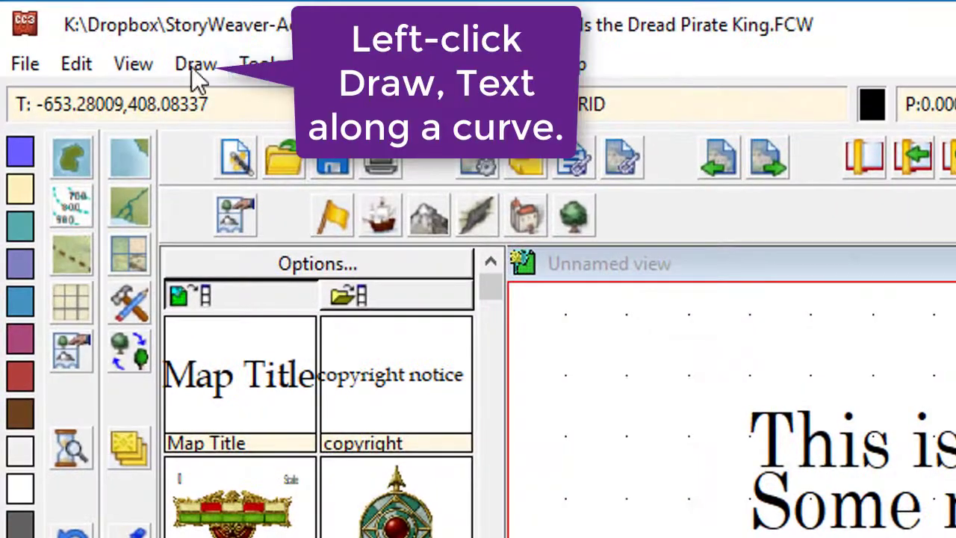
# Step: Run 'This is text along a curve! Woot!' along the curved line via Text along a curve
pyautogui.click(191, 67)
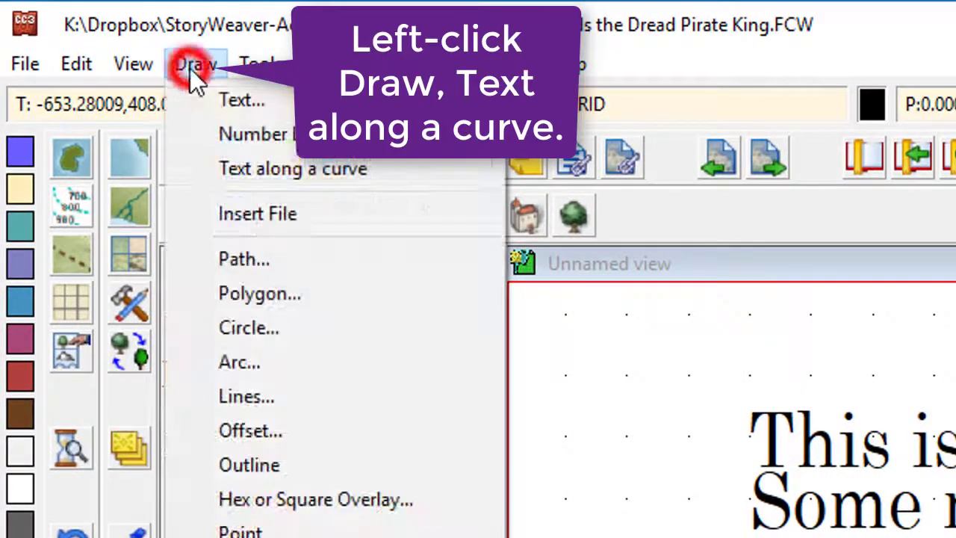
pyautogui.click(254, 163)
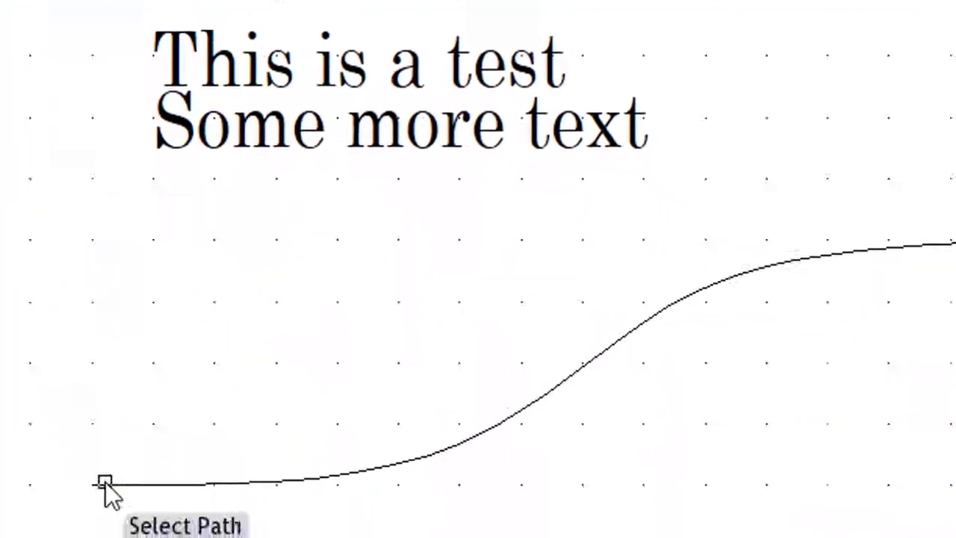
pyautogui.click(105, 481)
pyautogui.write('This is text along a curve!  Woot!')
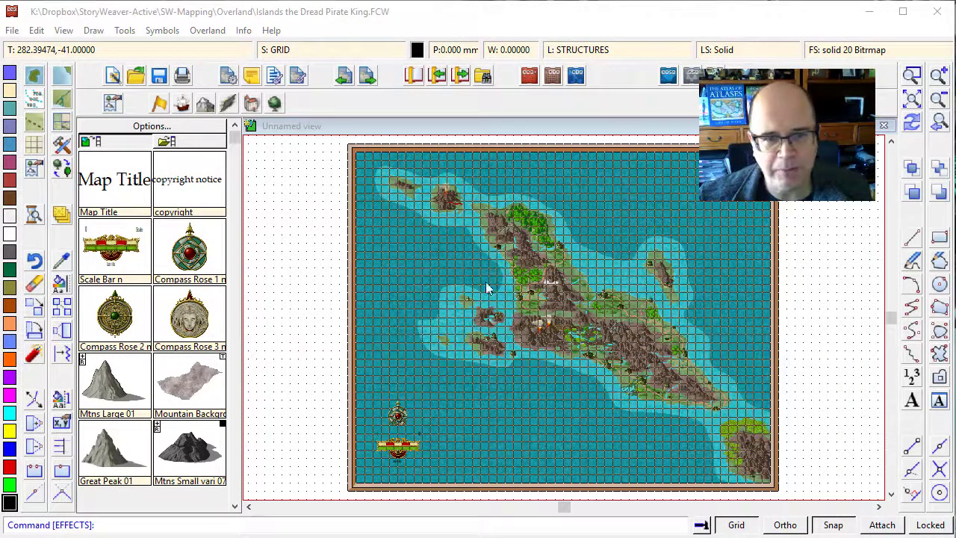
# Step: Tick Activate Sheet Effects in the Drawing Sheets and Effects dialog and confirm
pyautogui.click(71, 222)
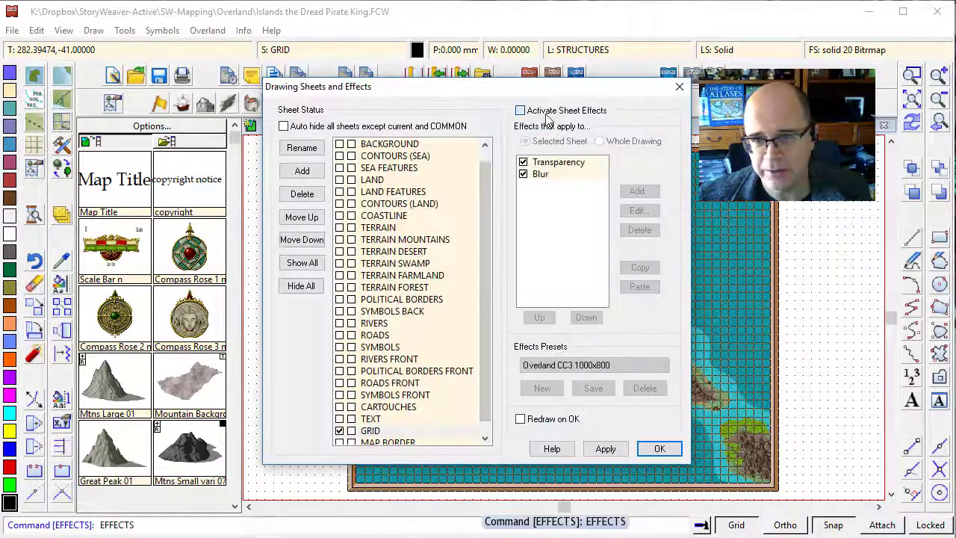
pyautogui.click(659, 448)
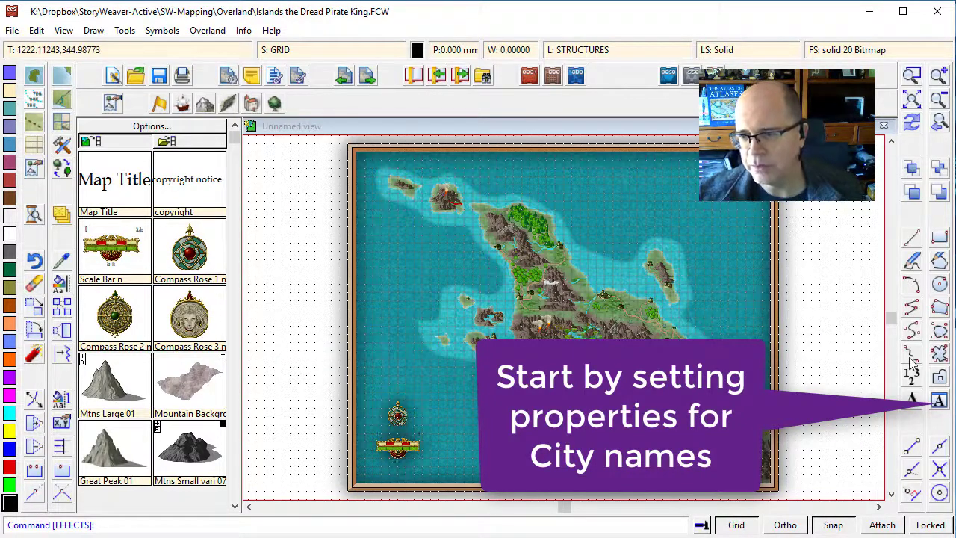
# Step: Set the Text Properties height to 18, tabbing through Angle to the 125% spacing value
pyautogui.click(939, 402)
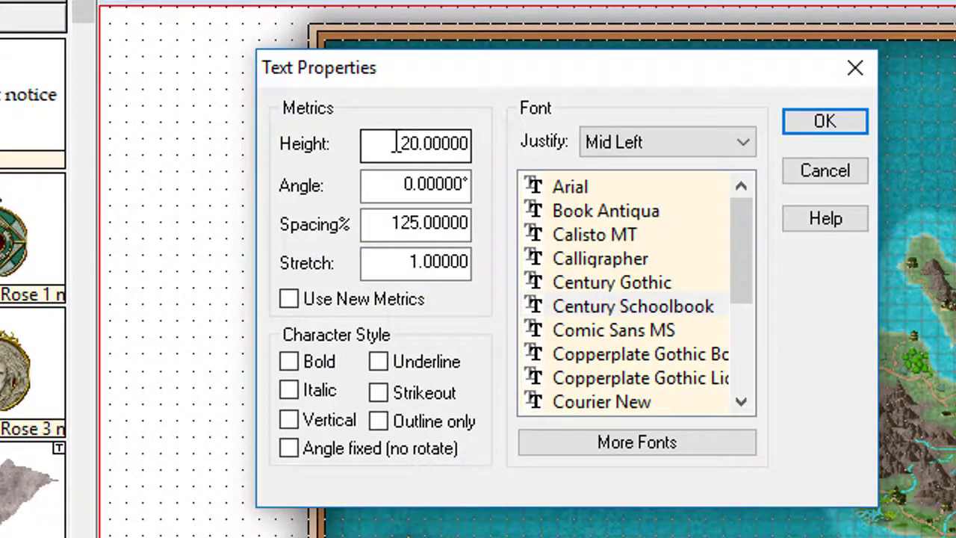
pyautogui.moveTo(394, 144); pyautogui.dragTo(550, 157)
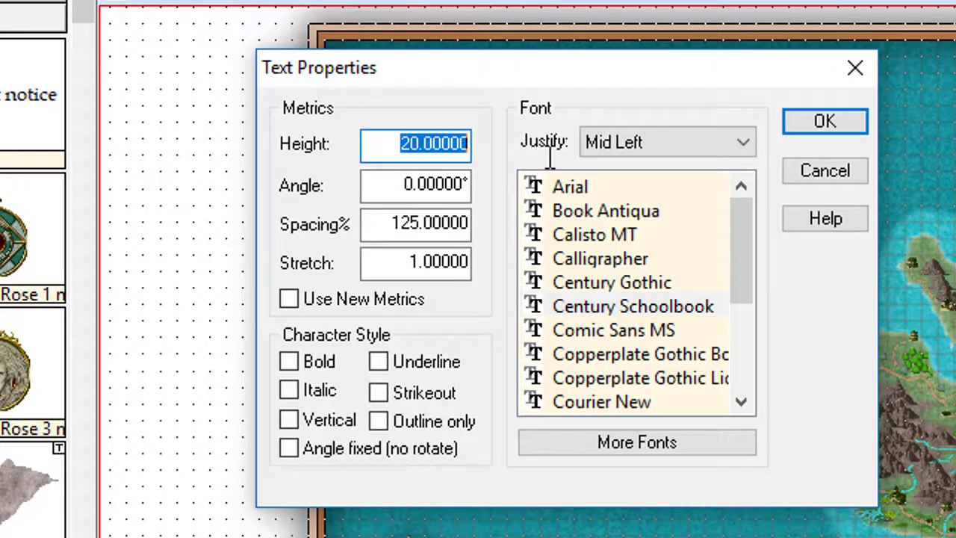
pyautogui.write('18')
pyautogui.press('Tab')
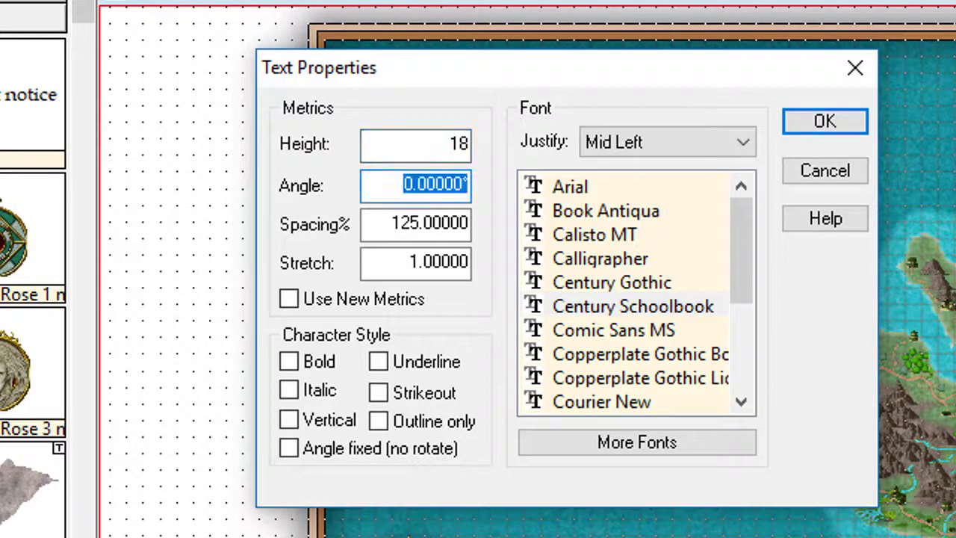
pyautogui.press('Tab')
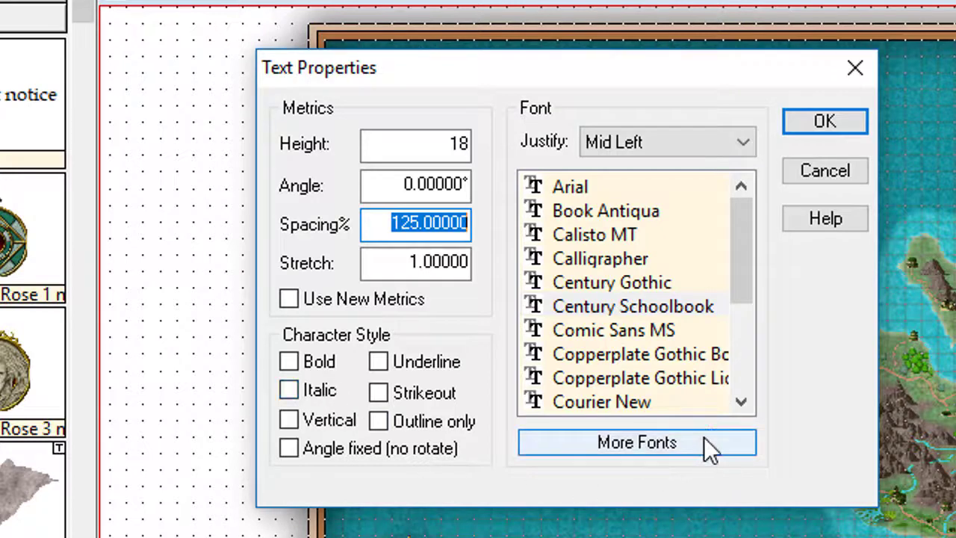
pyautogui.click(743, 363)
pyautogui.moveTo(744, 363); pyautogui.dragTo(715, 238)
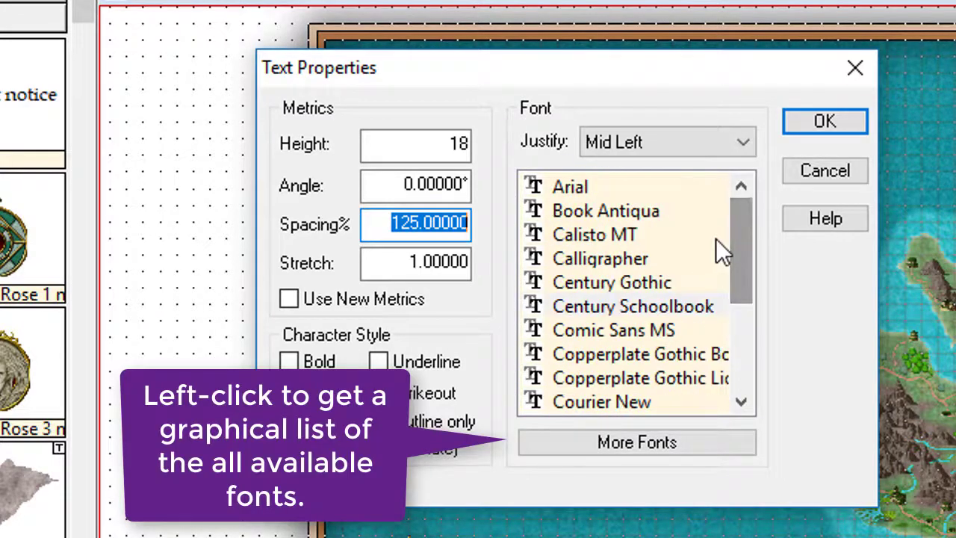
# Step: Pick Gigi from the System Fonts list, add it, and confirm Text Properties
pyautogui.click(627, 447)
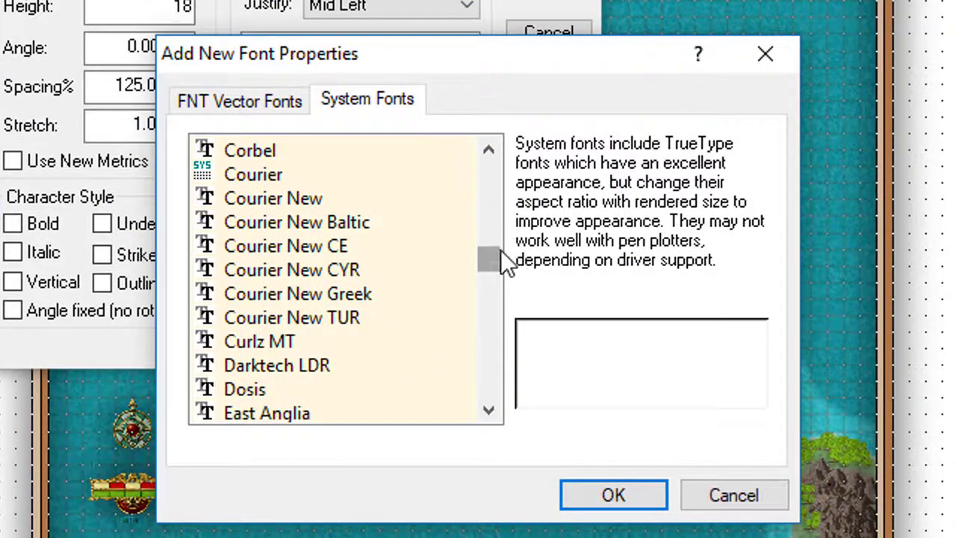
pyautogui.moveTo(499, 251); pyautogui.dragTo(497, 264)
pyautogui.scroll(-1, 271, 194)
pyautogui.scroll(1, 270, 194)
pyautogui.click(267, 199)
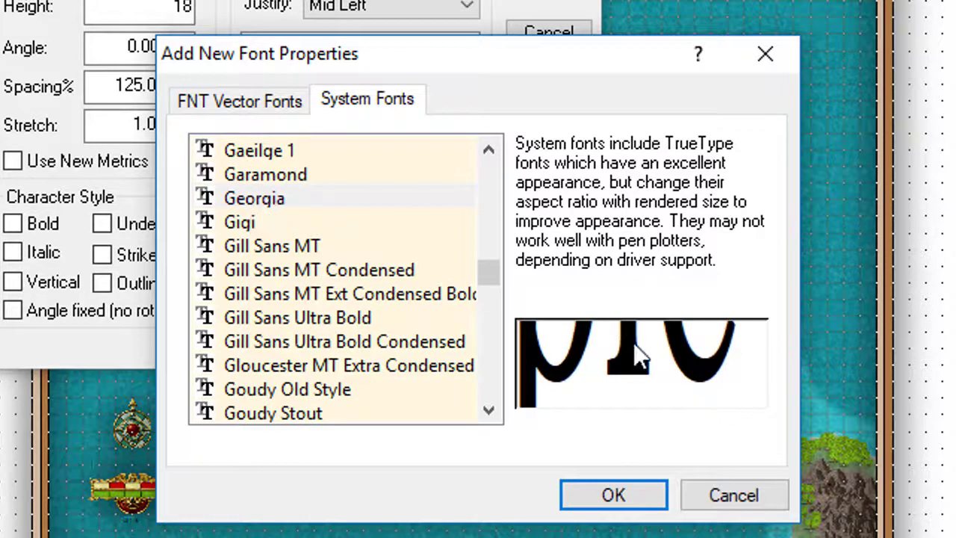
pyautogui.click(247, 222)
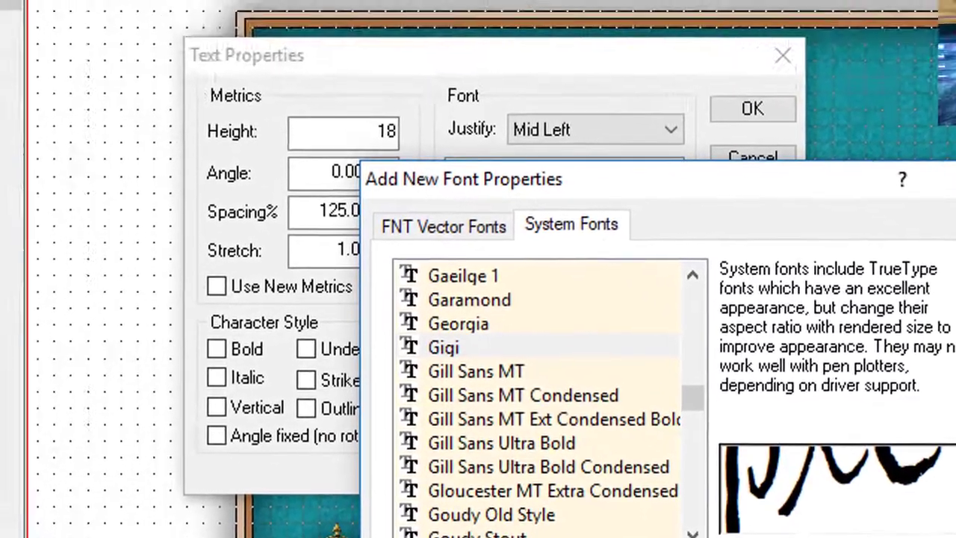
pyautogui.click(618, 496)
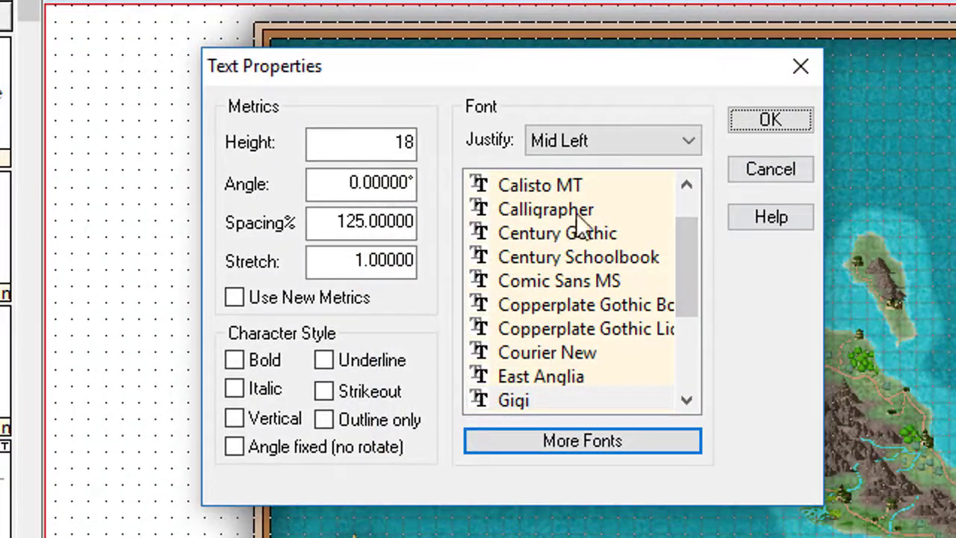
pyautogui.click(754, 123)
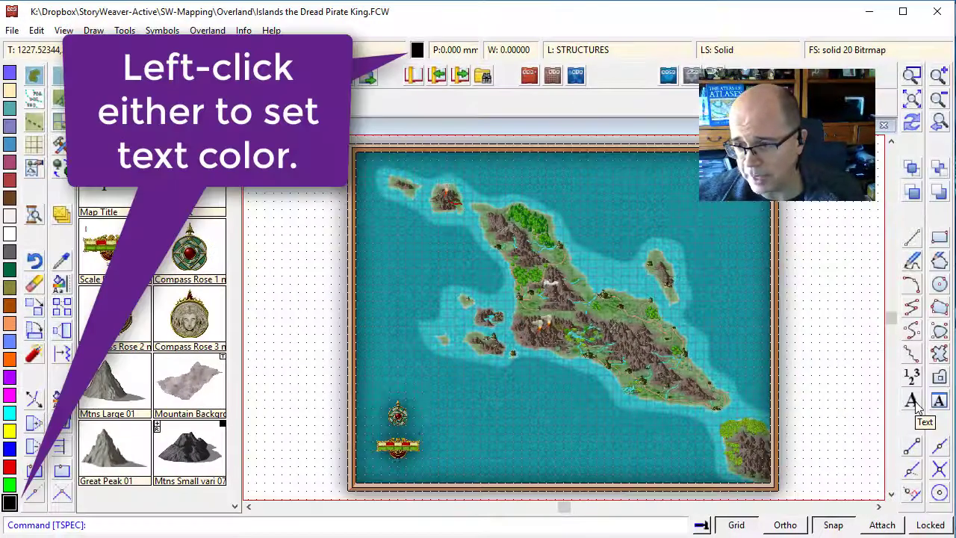
# Step: Place a black 'Godsmot City' label beside the small eastern island and zoom in to check it
pyautogui.click(416, 50)
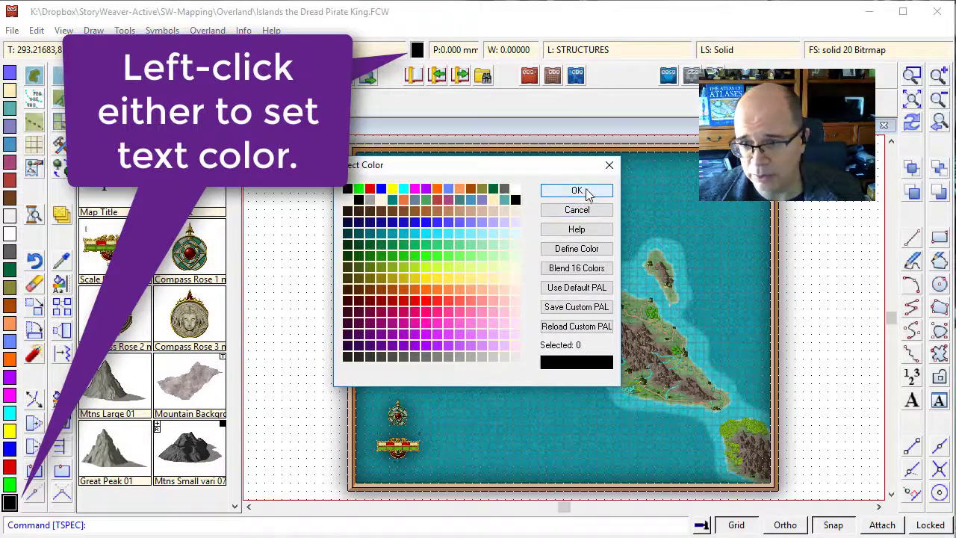
pyautogui.click(586, 188)
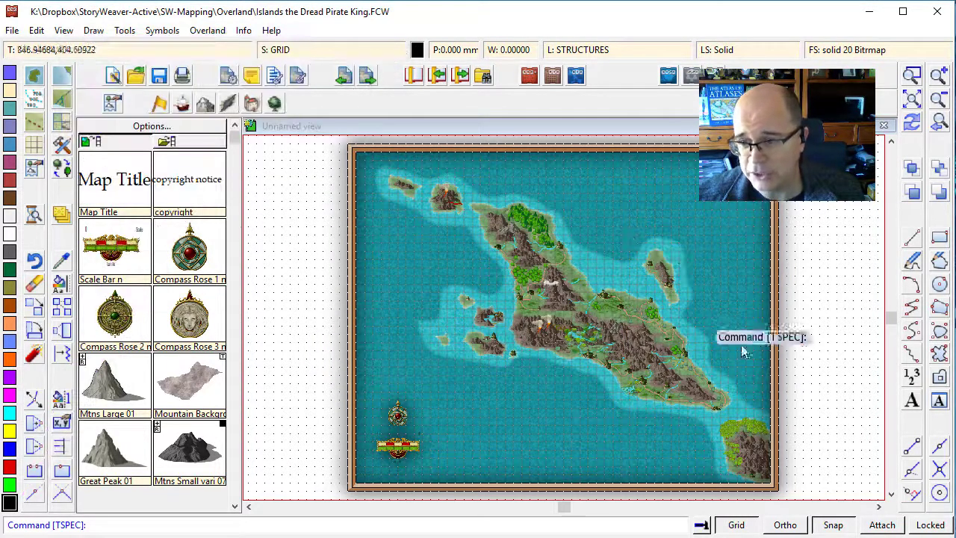
pyautogui.click(912, 404)
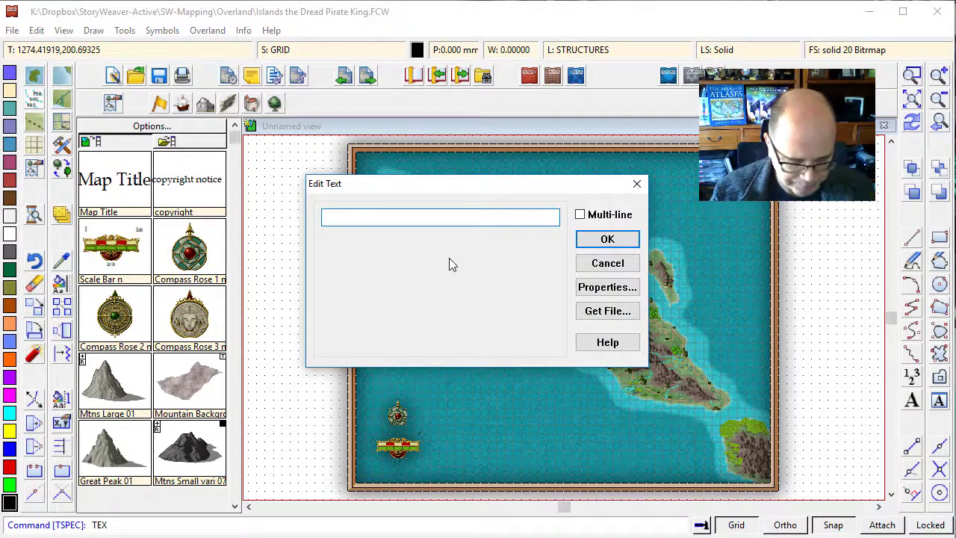
pyautogui.write('Godsmot')
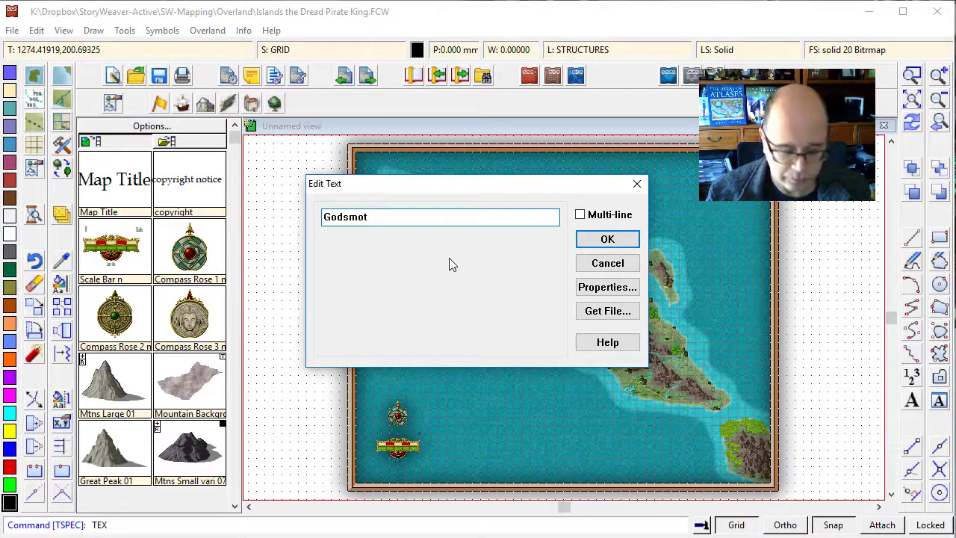
pyautogui.write(' City')
pyautogui.press('Return')
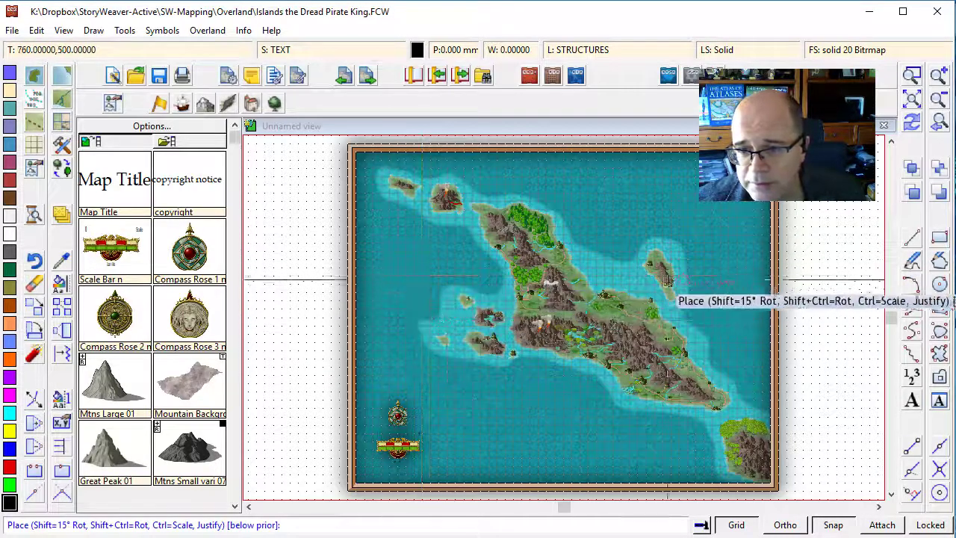
pyautogui.click(678, 284)
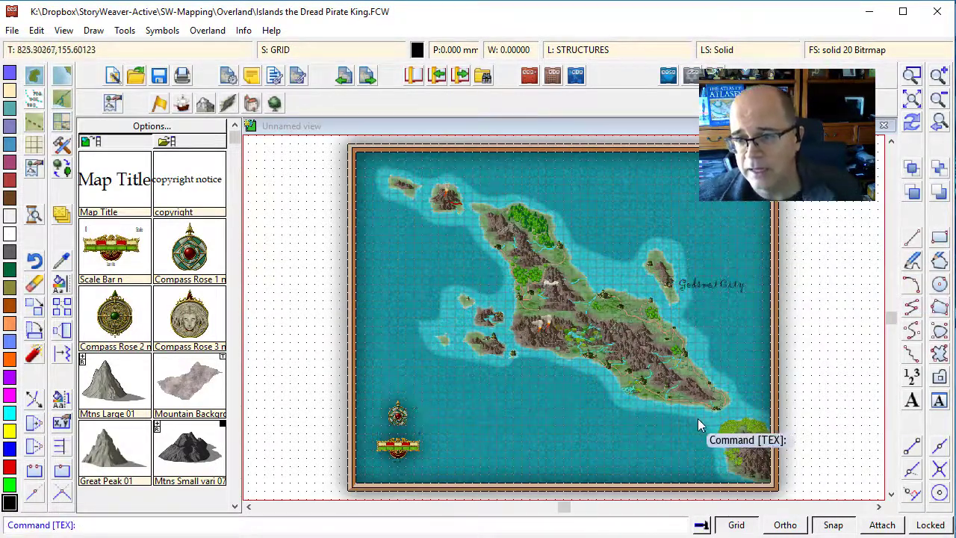
pyautogui.click(911, 75)
pyautogui.click(644, 252)
pyautogui.click(751, 326)
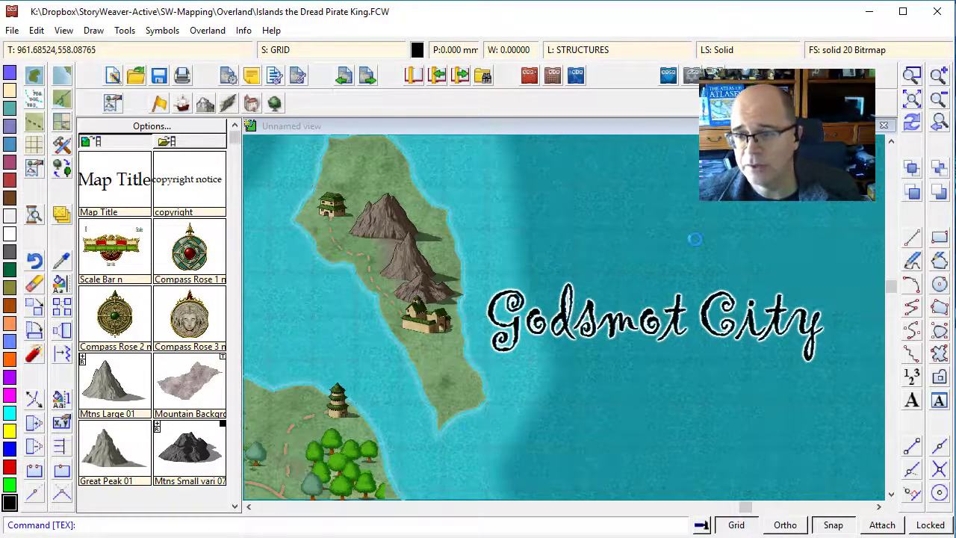
pyautogui.scroll(-5, 695, 238)
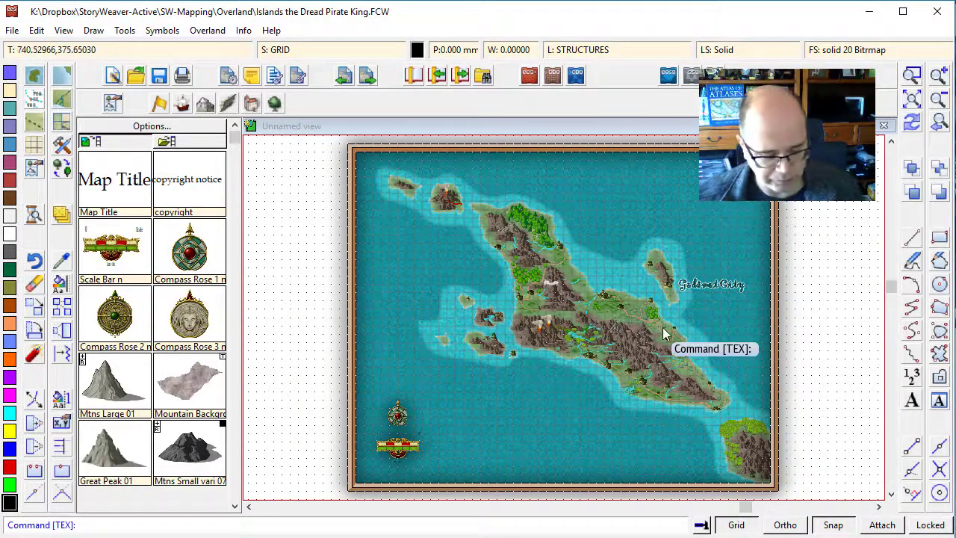
# Step: Reopen Text Properties' full font list and preview Goudy Stout, Goudy Old Style and HARD ROCK
pyautogui.click(941, 401)
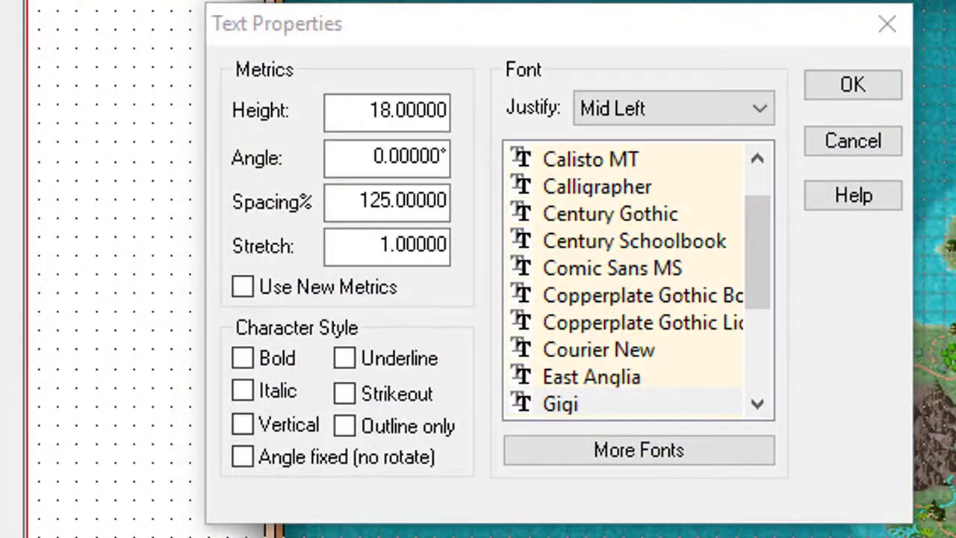
pyautogui.click(638, 450)
pyautogui.moveTo(25, 11); pyautogui.dragTo(757, 10)
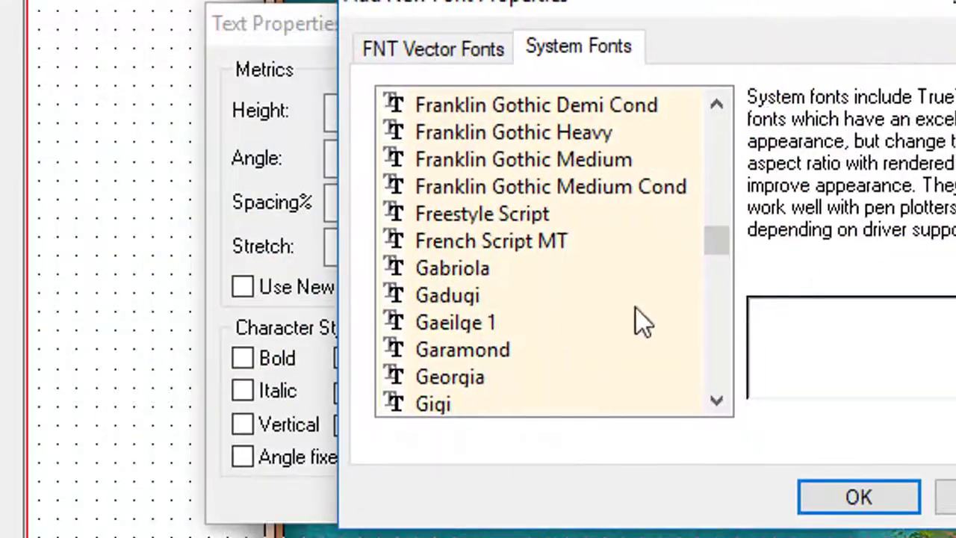
pyautogui.scroll(-1, 709, 347)
pyautogui.scroll(-3, 698, 358)
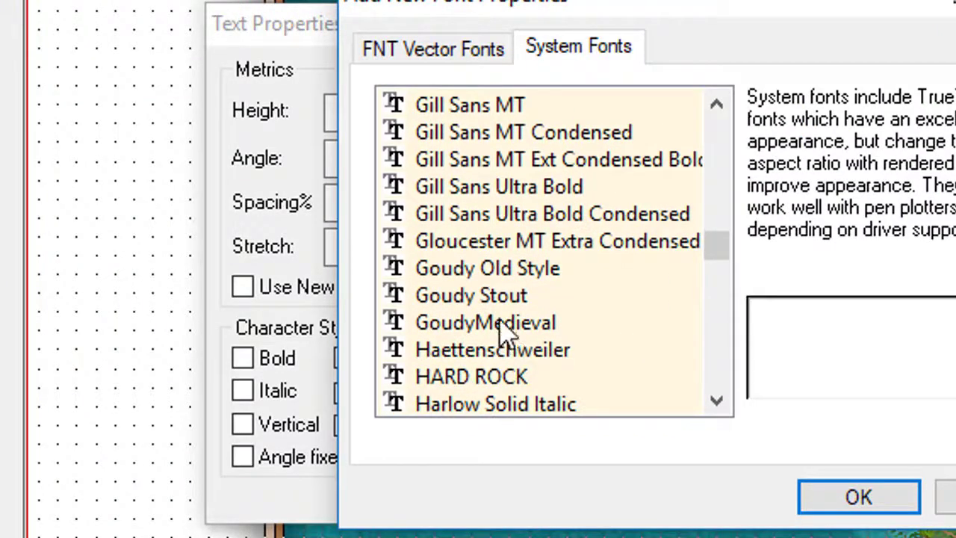
pyautogui.click(499, 299)
pyautogui.click(514, 270)
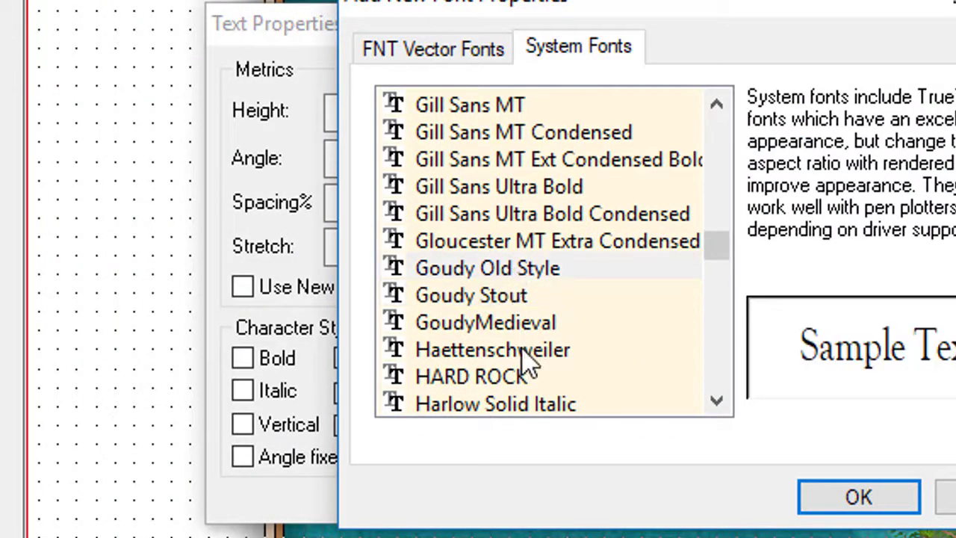
pyautogui.click(514, 373)
# Step: Preview Harrington, Hemi Head 426 and Montserrat, then add Mistral to the label fonts
pyautogui.scroll(-1, 559, 403)
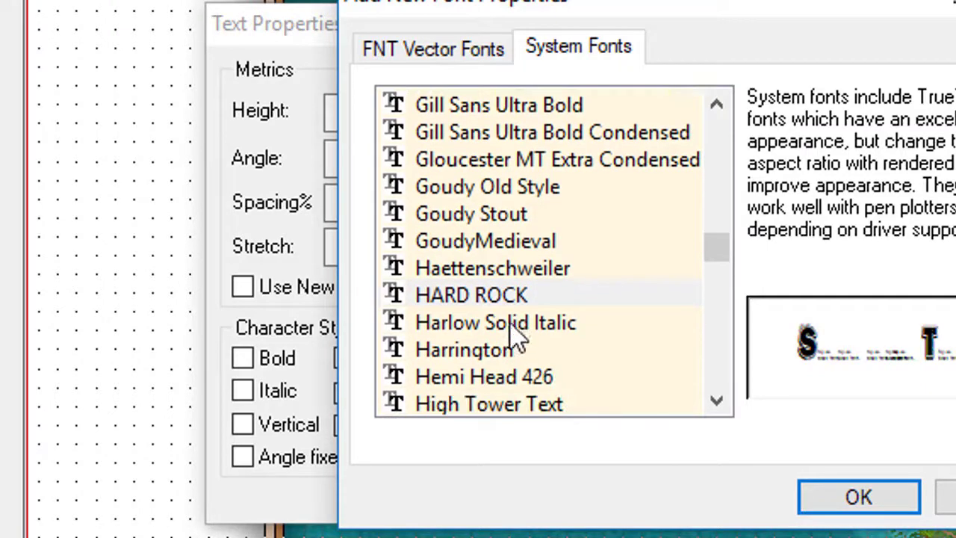
pyautogui.click(508, 354)
pyautogui.click(493, 375)
pyautogui.scroll(-7, 489, 358)
pyautogui.click(478, 376)
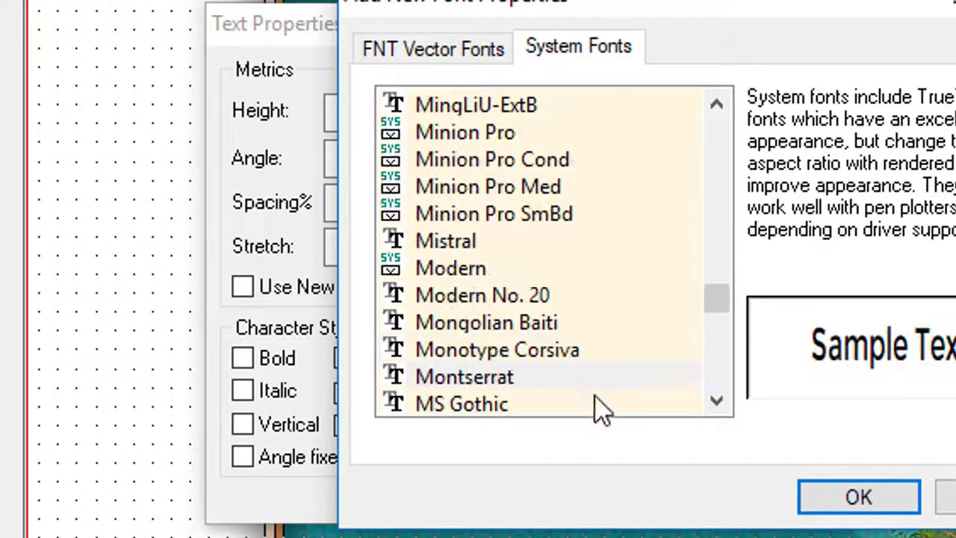
pyautogui.click(556, 242)
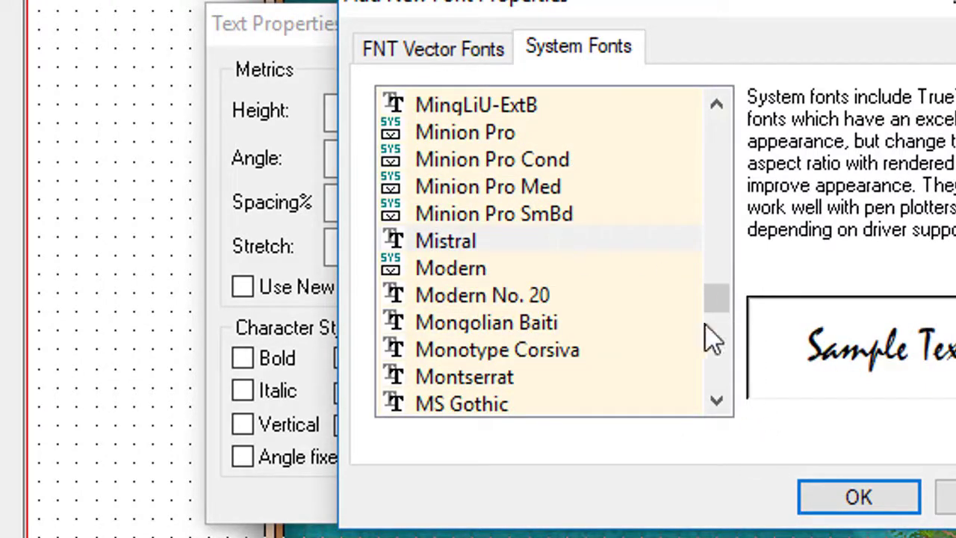
pyautogui.click(713, 268)
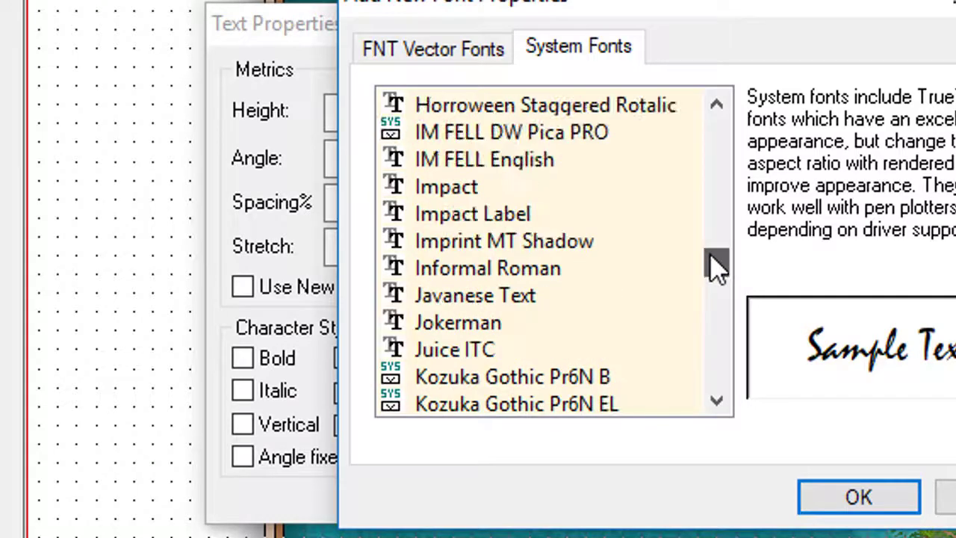
pyautogui.click(857, 498)
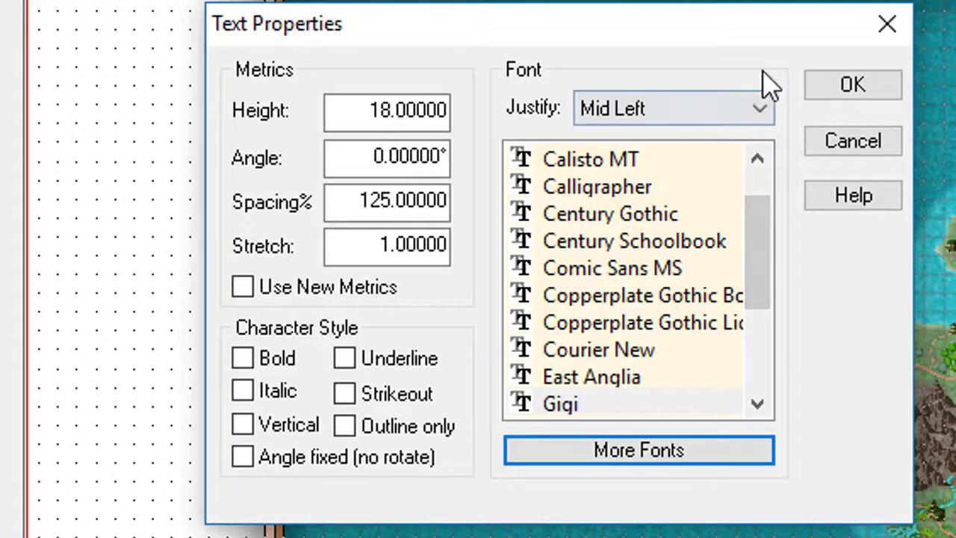
# Step: Edit the text height, then place 'Godsmote City' beside the eastern islet and redraw the map
pyautogui.doubleClick(376, 108)
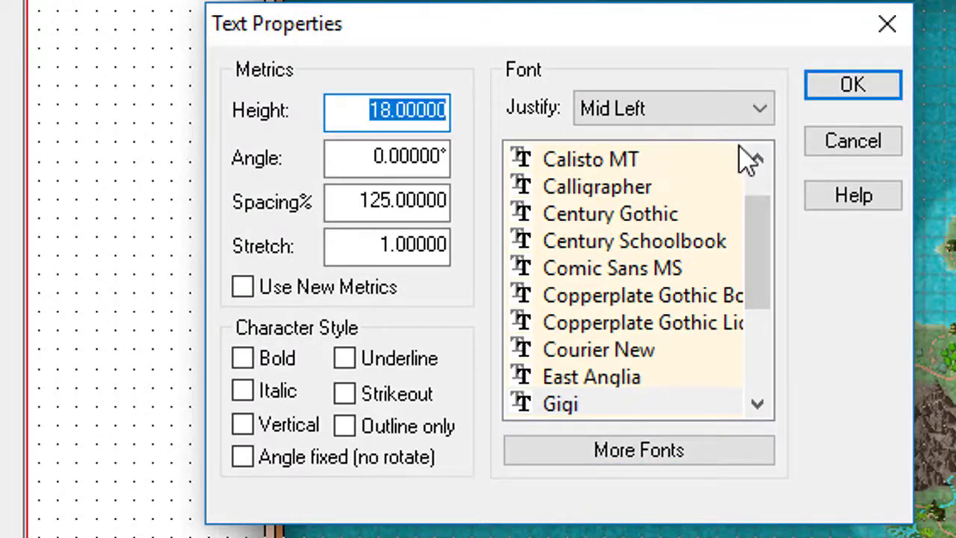
pyautogui.write('16')
pyautogui.click(851, 87)
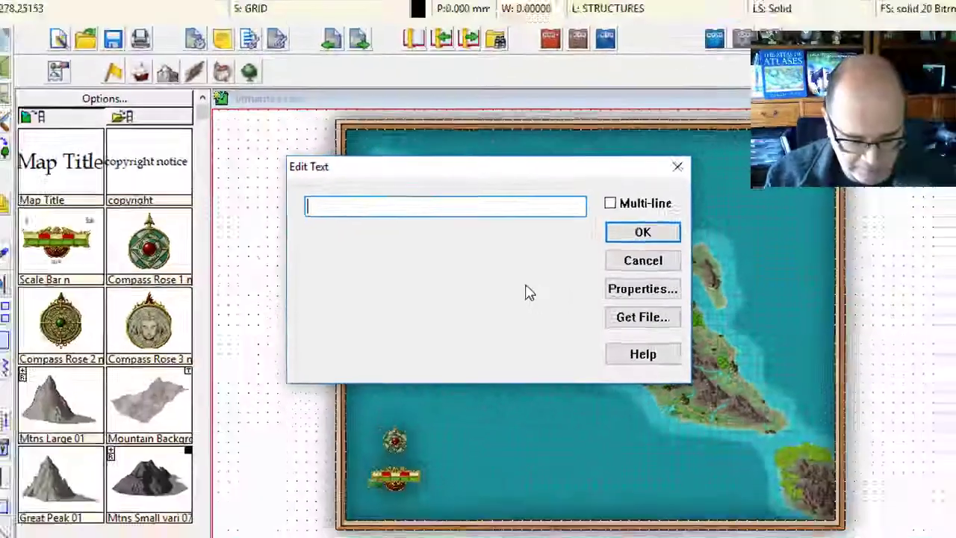
pyautogui.write('Godsmote ')
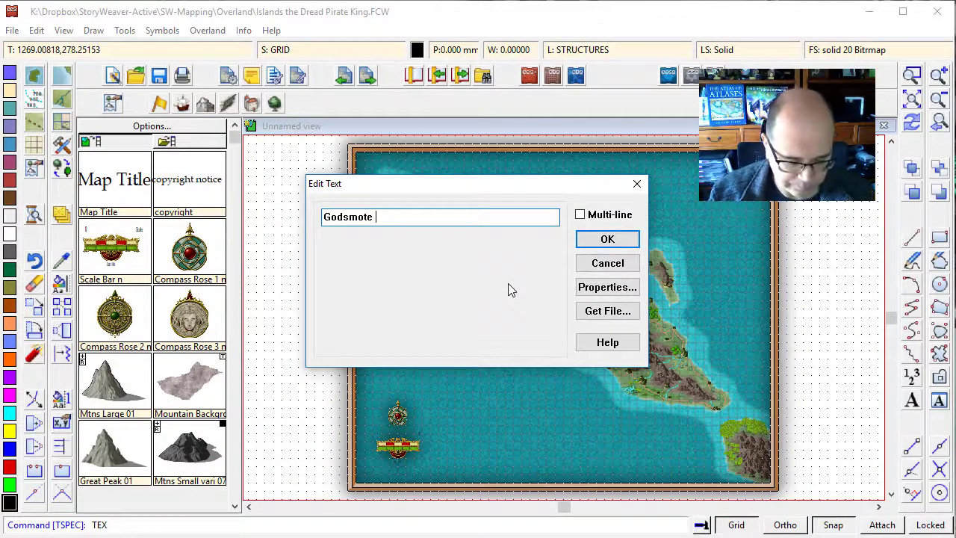
pyautogui.write('City')
pyautogui.press('Return')
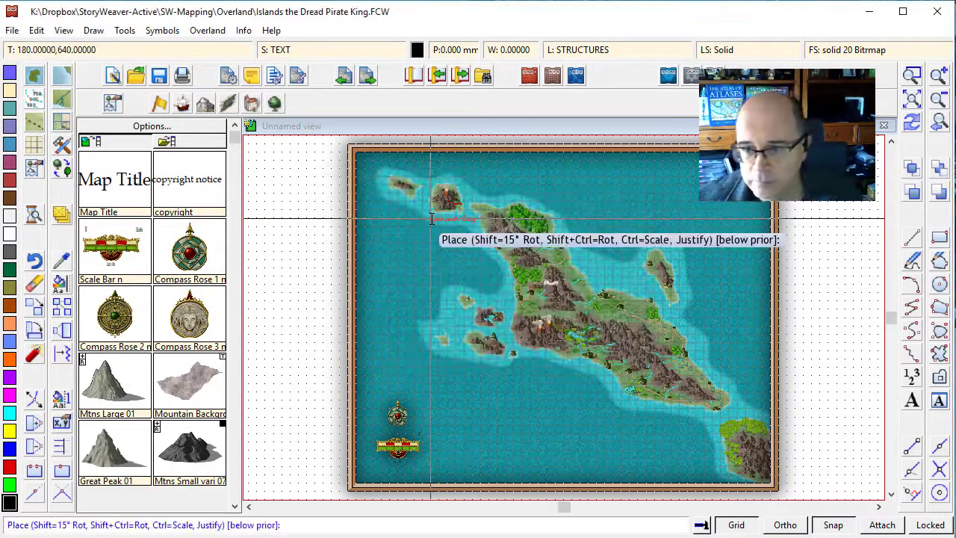
pyautogui.click(678, 283)
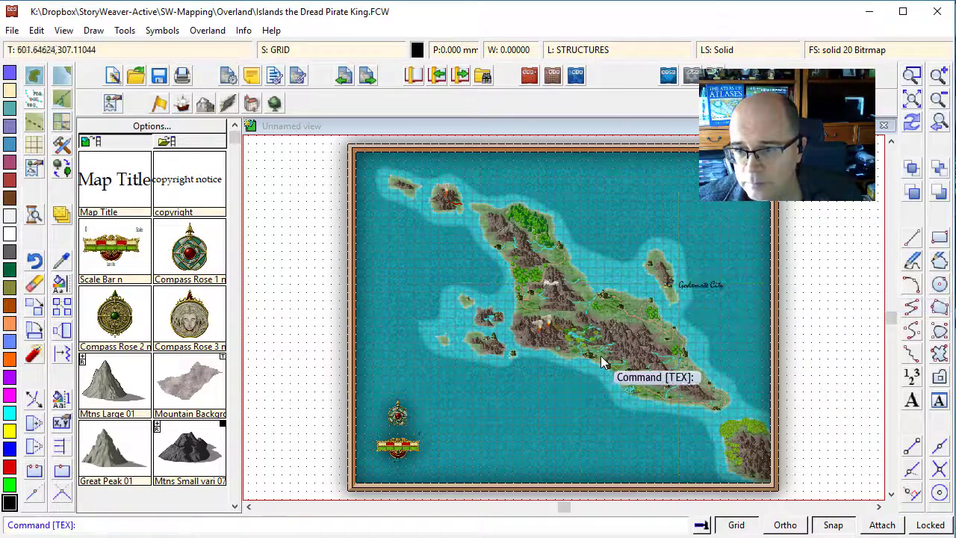
pyautogui.click(911, 122)
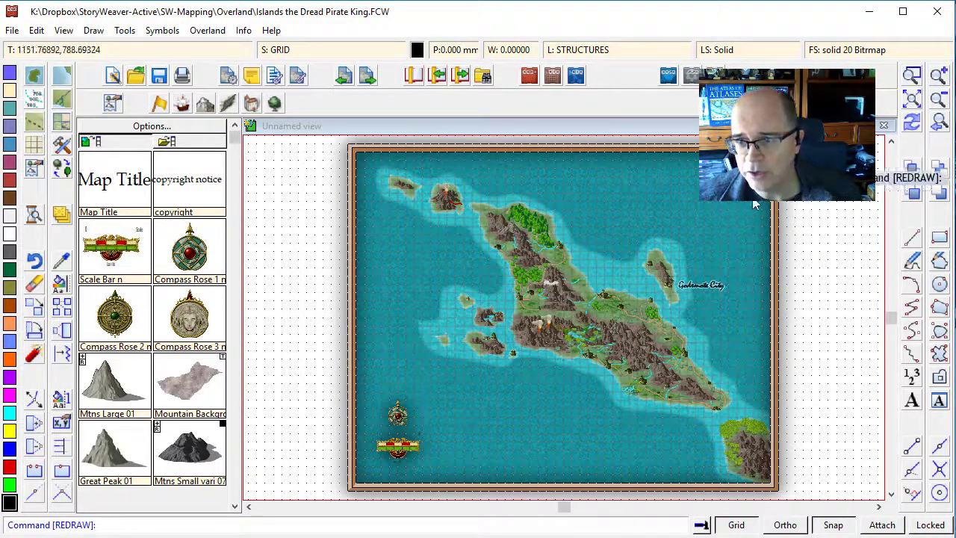
# Step: Zoom in close on the Godsmote City label
pyautogui.click(912, 75)
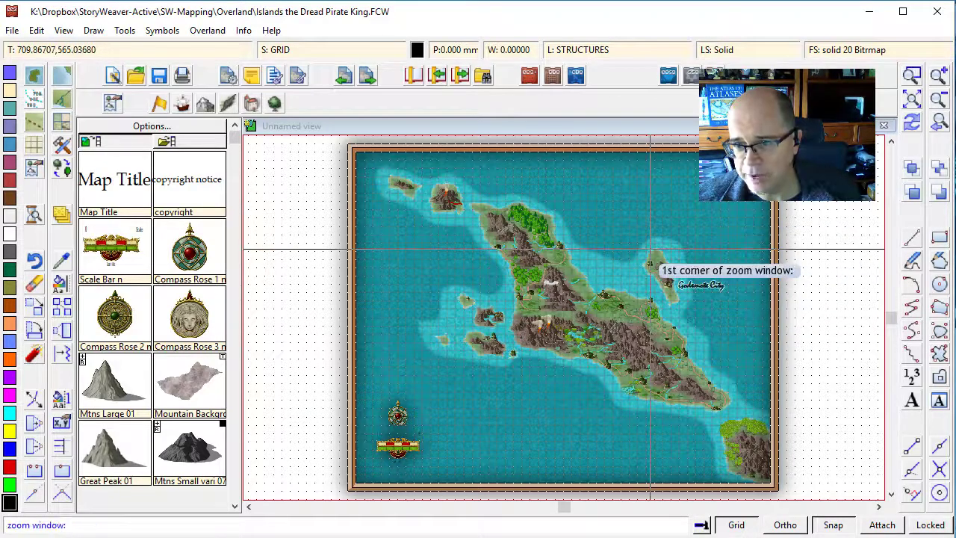
pyautogui.click(732, 323)
pyautogui.rightClick(744, 321)
pyautogui.scroll(4, 744, 321)
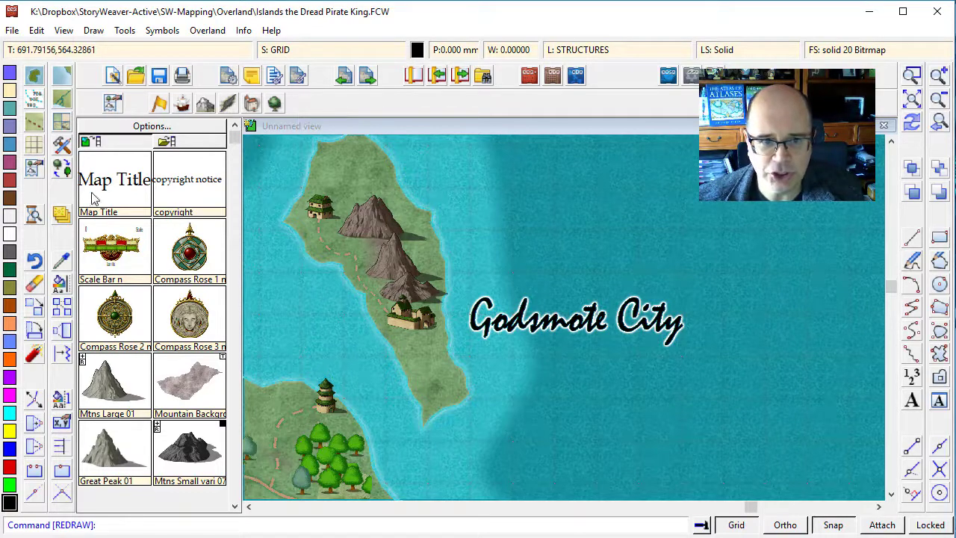
# Step: Review the TEXT sheet's white Glow effect settings and close without changes
pyautogui.click(63, 221)
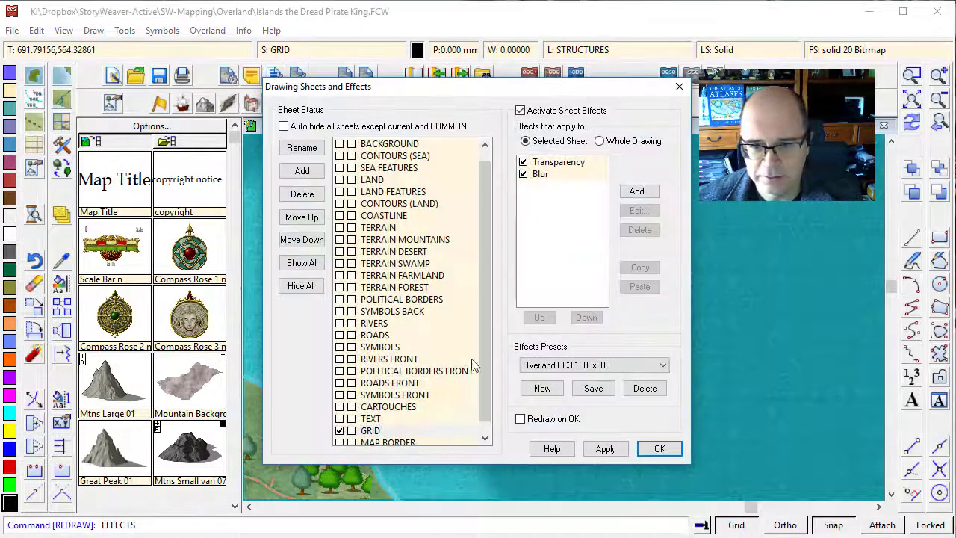
pyautogui.click(374, 419)
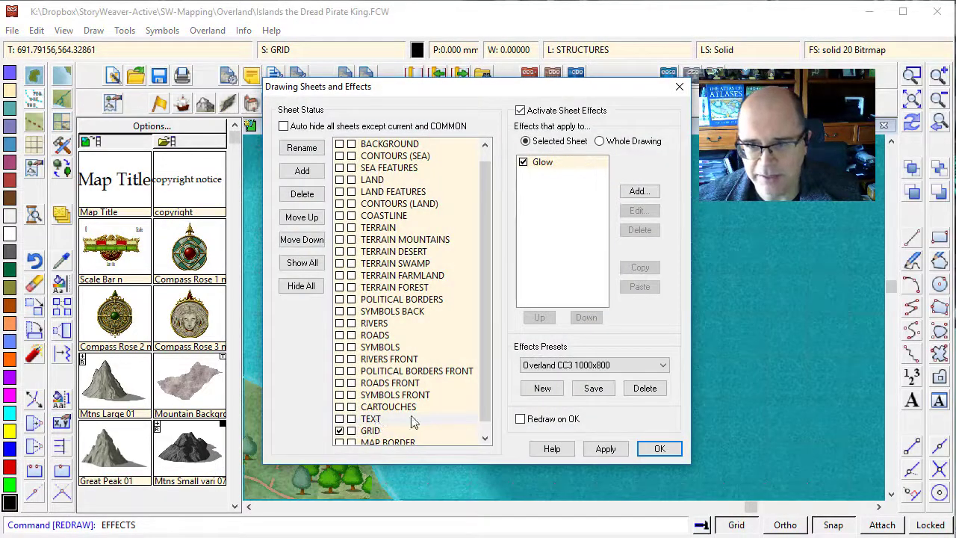
pyautogui.click(573, 165)
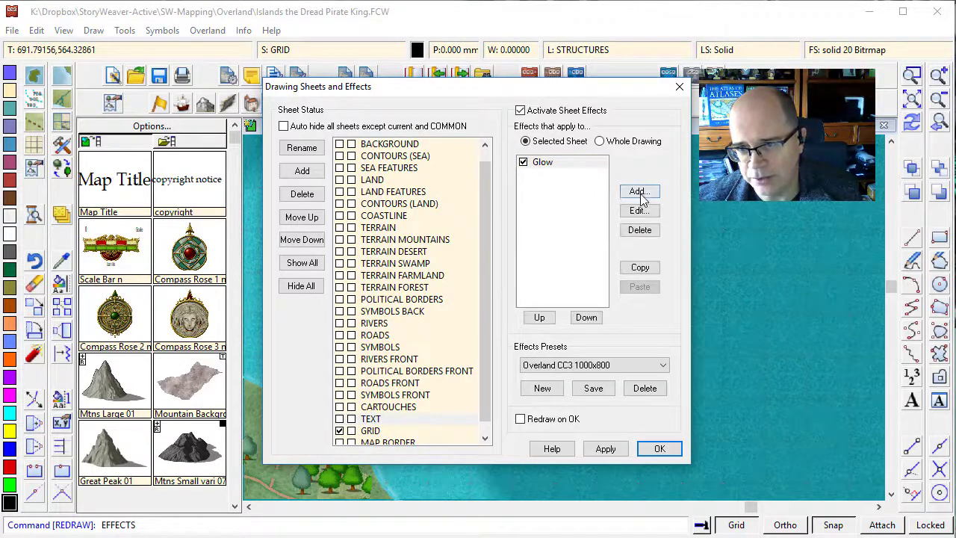
pyautogui.click(639, 211)
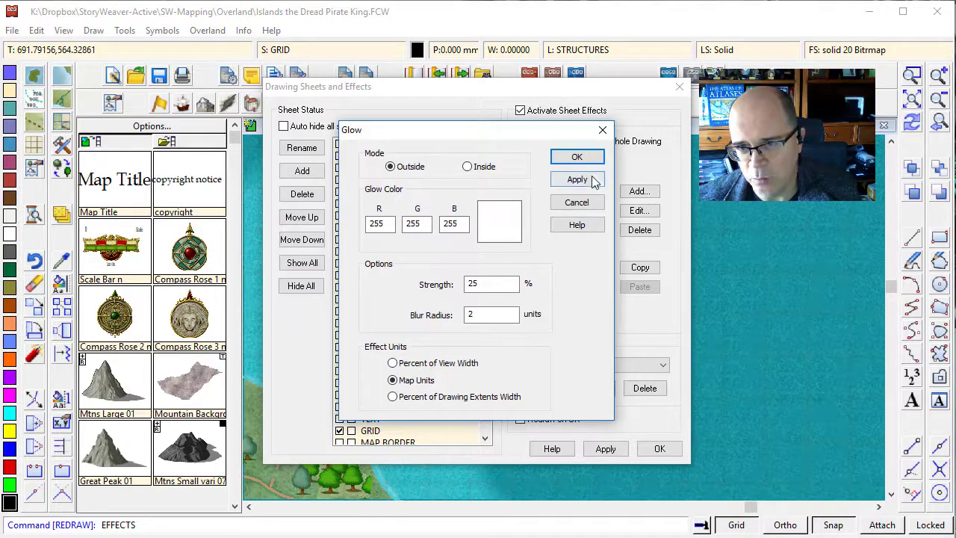
pyautogui.click(602, 130)
pyautogui.click(679, 88)
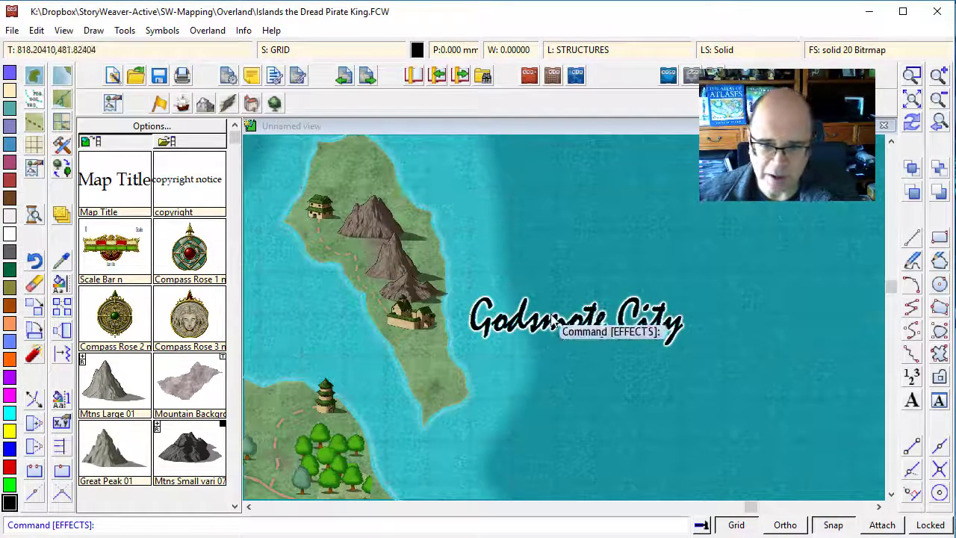
# Step: Show the whole map and place a 'Triana' label on the south coast
pyautogui.click(943, 100)
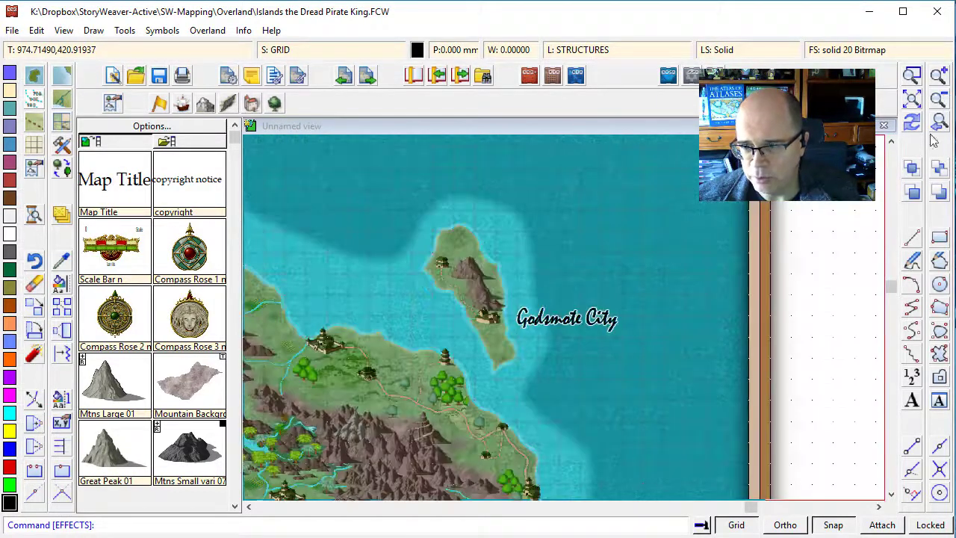
pyautogui.click(911, 99)
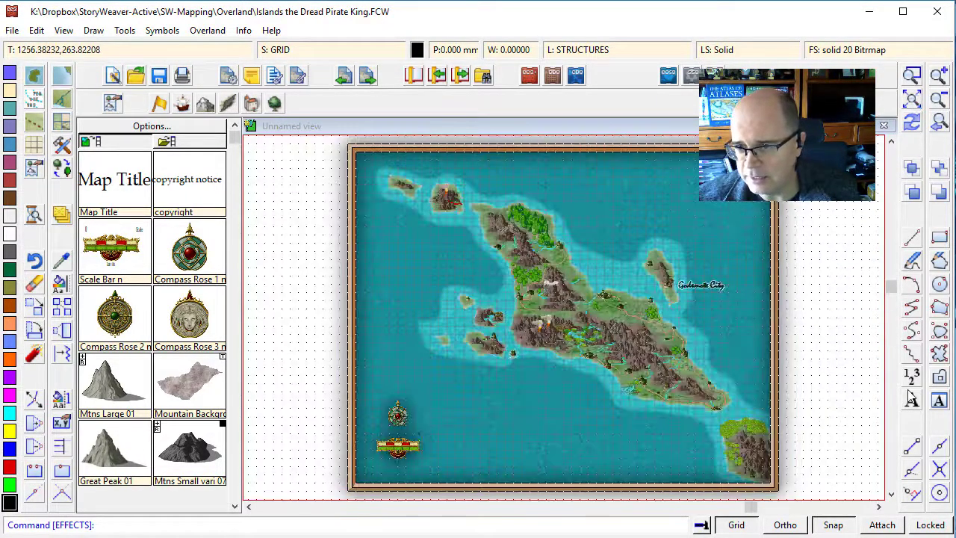
pyautogui.click(912, 402)
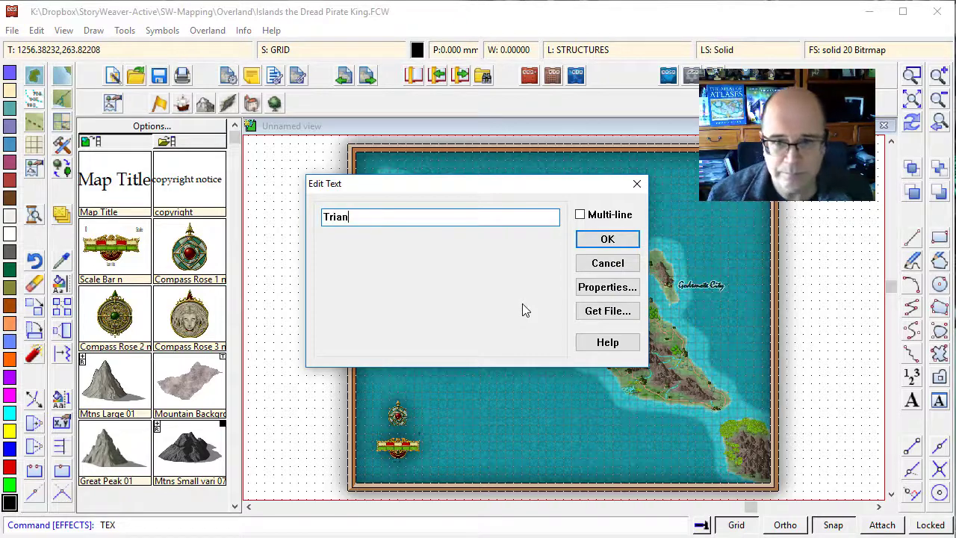
pyautogui.click(630, 246)
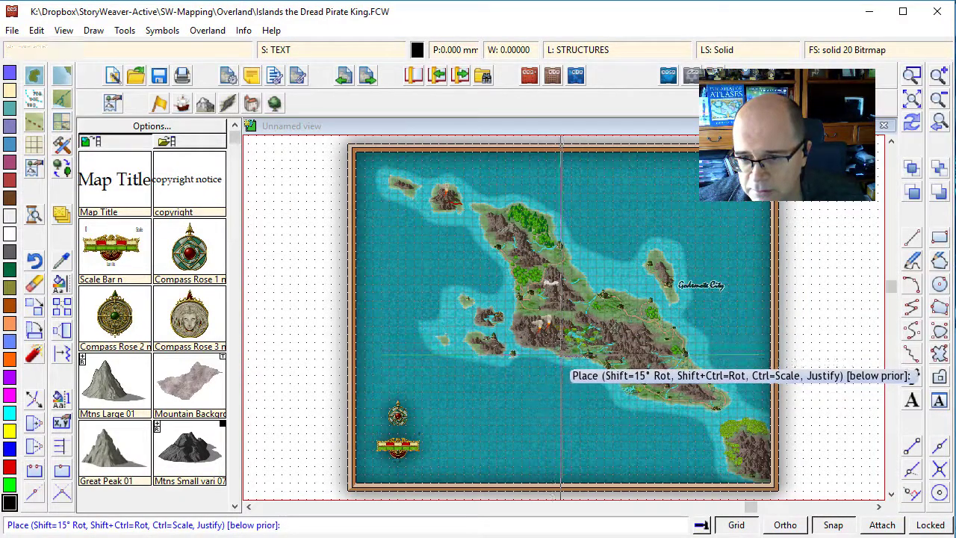
pyautogui.click(560, 357)
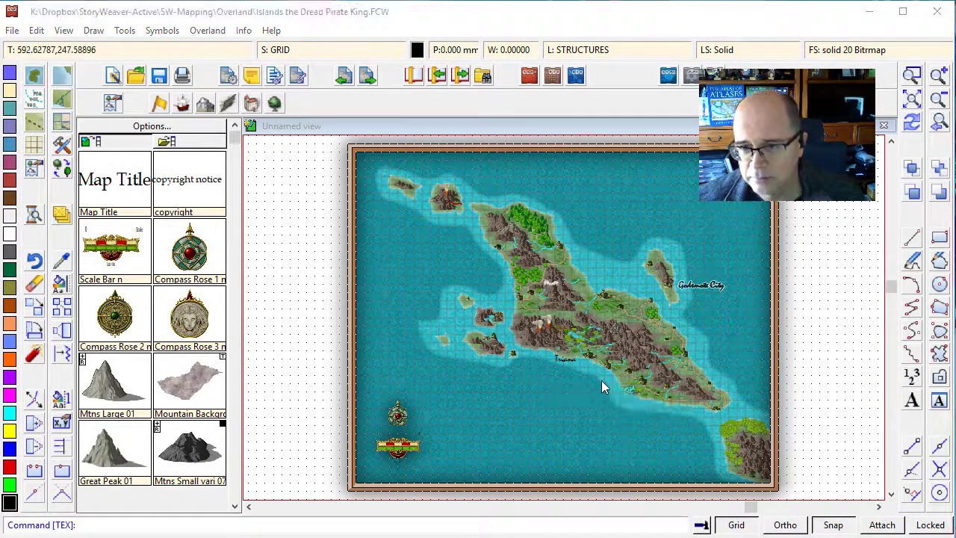
pyautogui.press('Escape')
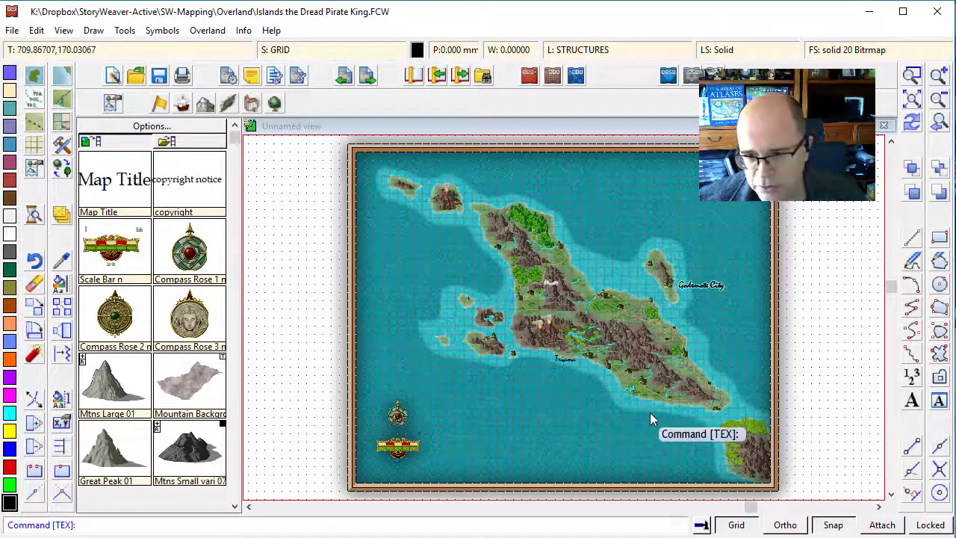
# Step: Replace the misspelled label with 'Tirana' on the south coast
pyautogui.rightClick(532, 404)
pyautogui.press('Escape')
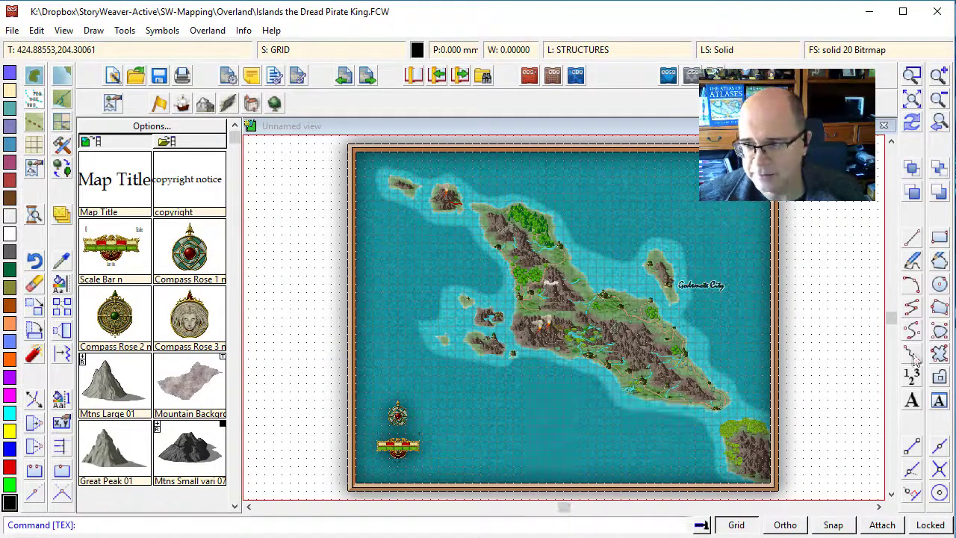
pyautogui.click(911, 401)
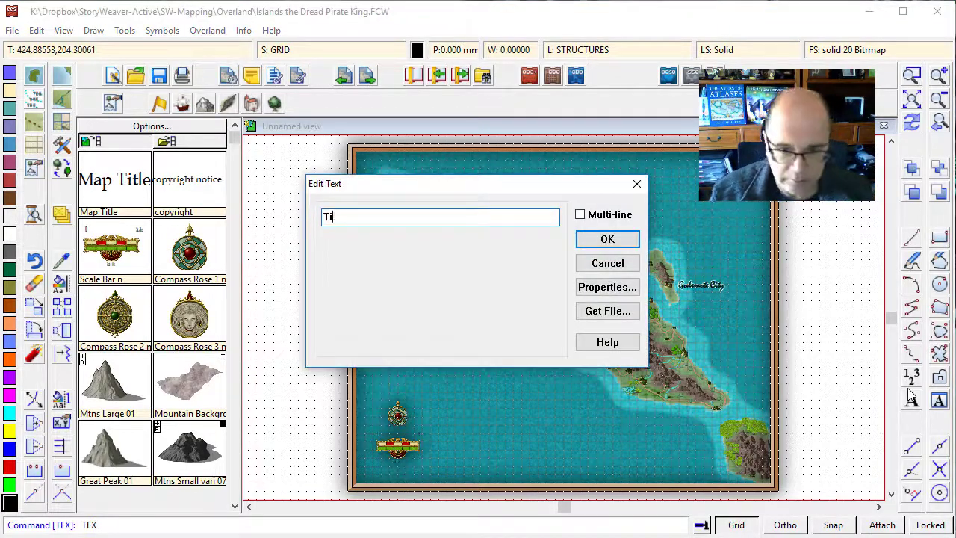
pyautogui.write('Tirana')
pyautogui.press('Return')
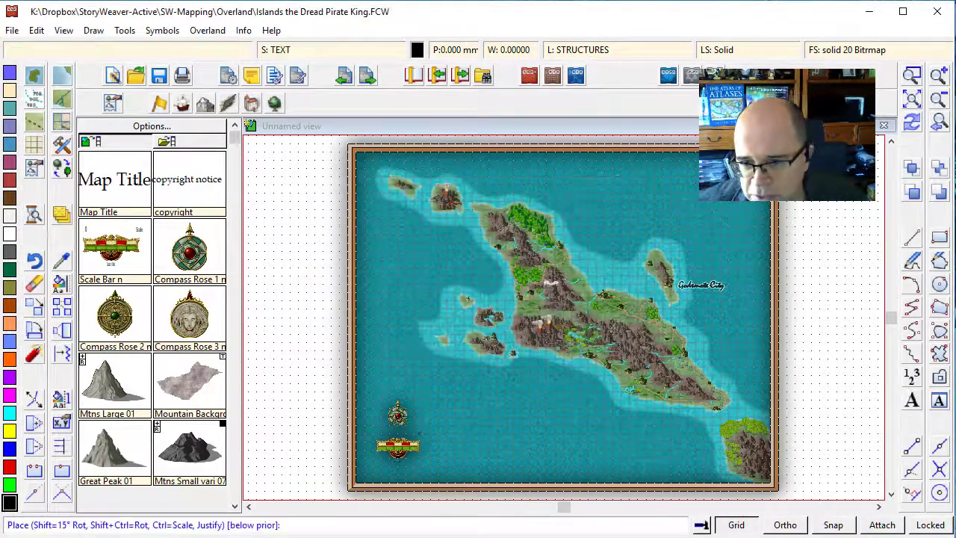
pyautogui.click(560, 357)
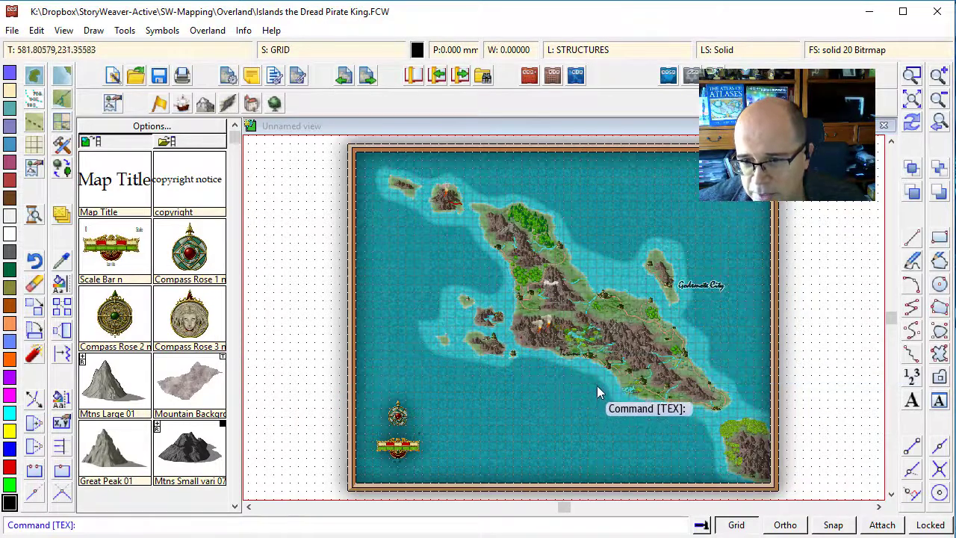
pyautogui.click(911, 75)
# Step: Zoom in around Tirana and place the 'Luzon' label just below-right of it
pyautogui.click(491, 276)
pyautogui.click(732, 408)
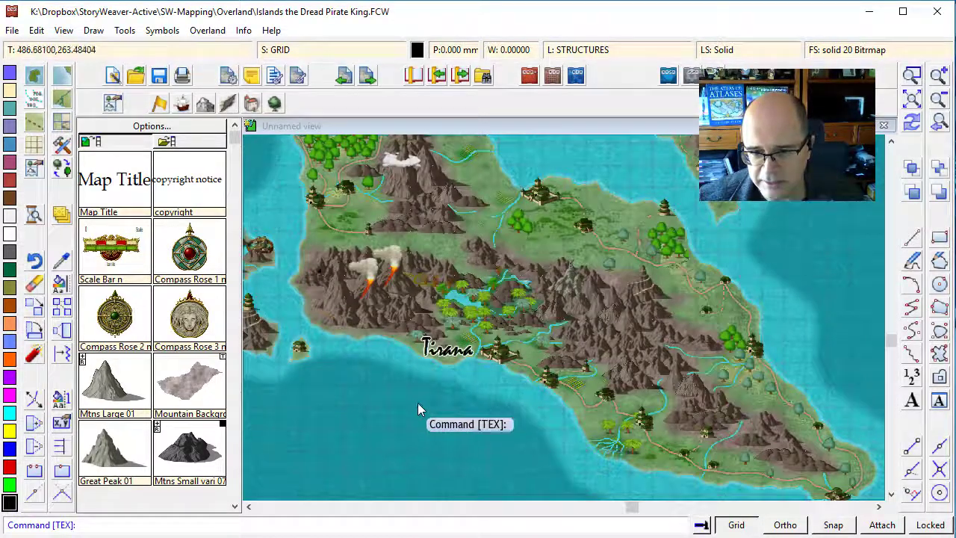
pyautogui.rightClick(417, 402)
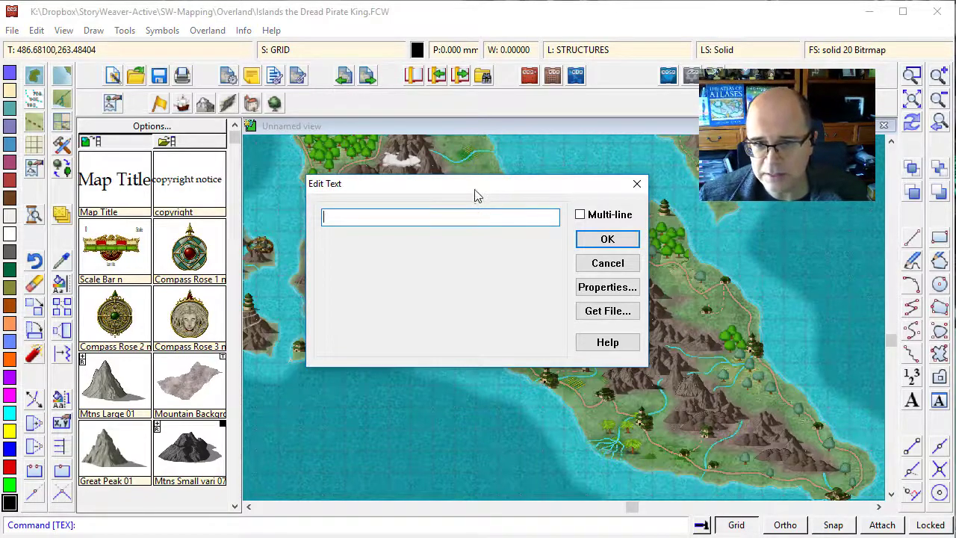
pyautogui.moveTo(478, 193); pyautogui.dragTo(209, 183)
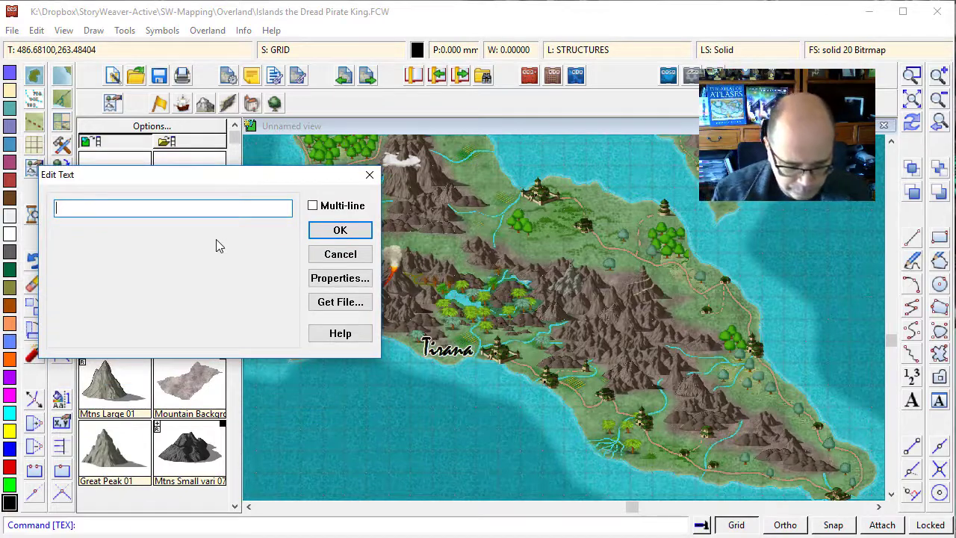
pyautogui.write('Lucrana')
pyautogui.press('Return')
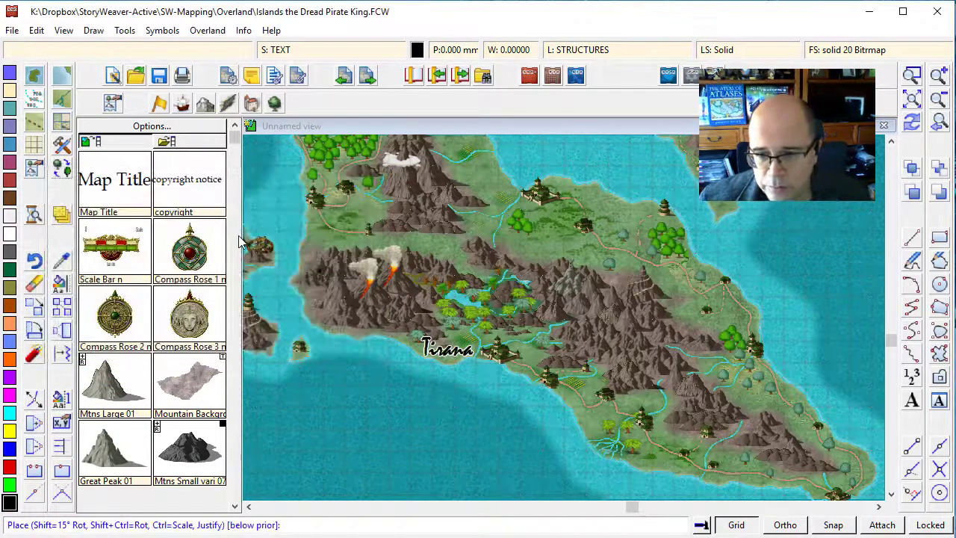
pyautogui.click(510, 383)
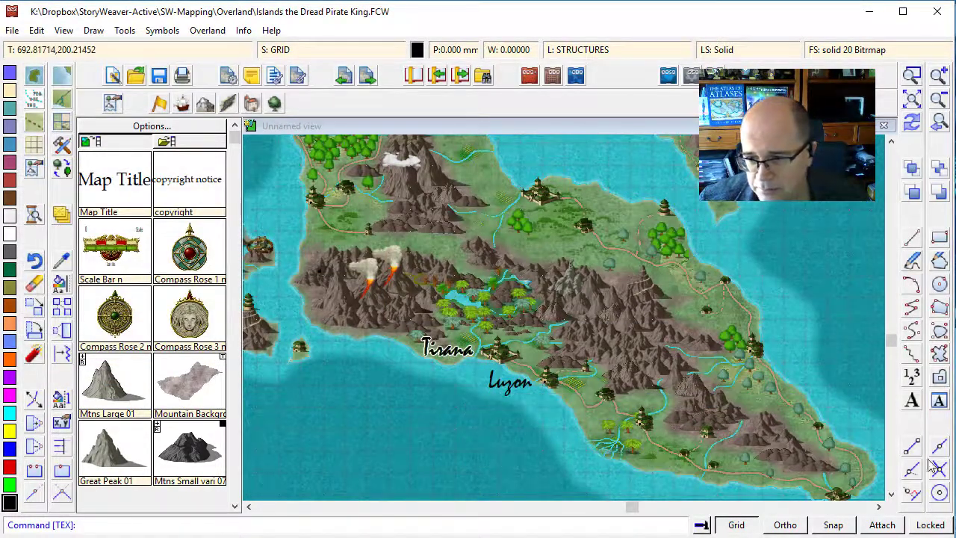
# Step: Place the 'Raminas' label near the island's south-eastern tip
pyautogui.click(891, 493)
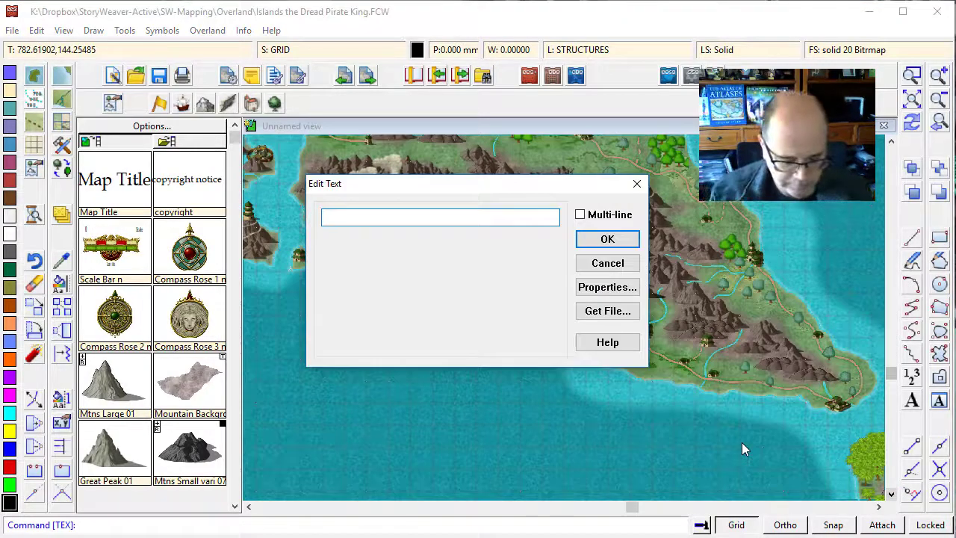
pyautogui.write('Rami')
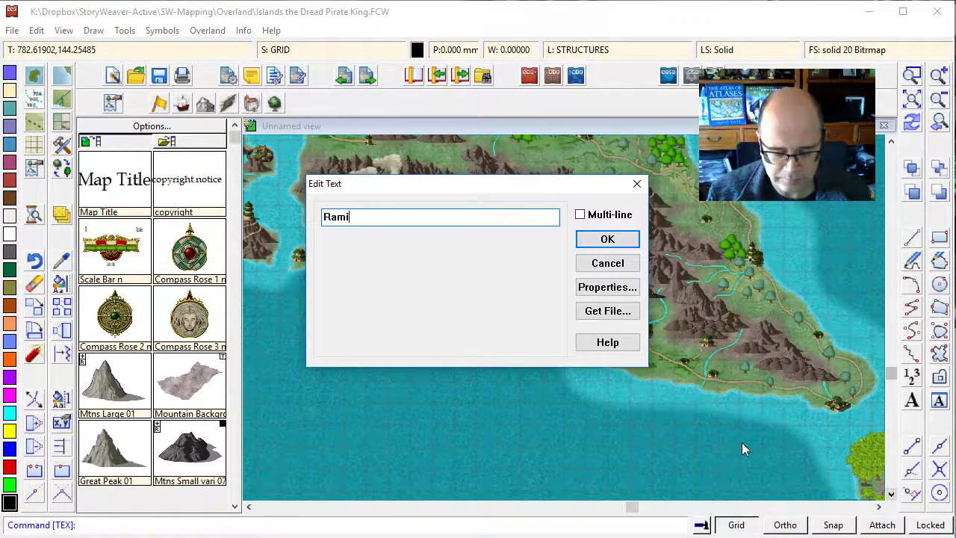
pyautogui.write('nas')
pyautogui.press('Return')
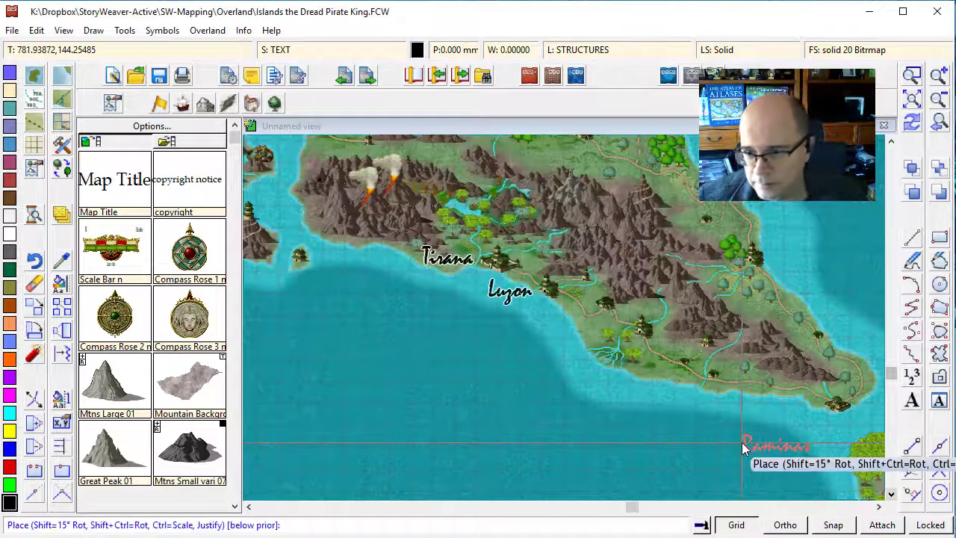
pyautogui.click(756, 407)
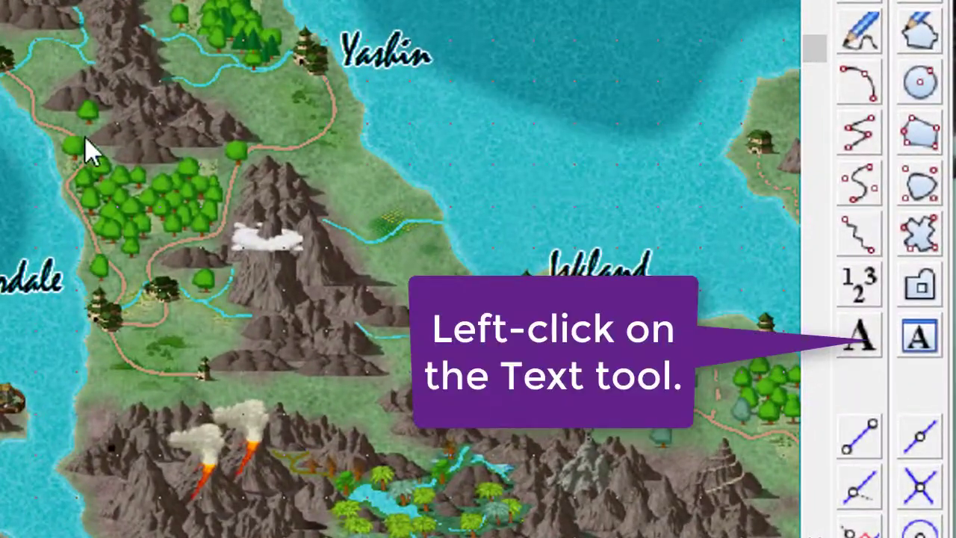
# Step: Place an 'Ihal' label with text height 10 on the west coast
pyautogui.click(858, 349)
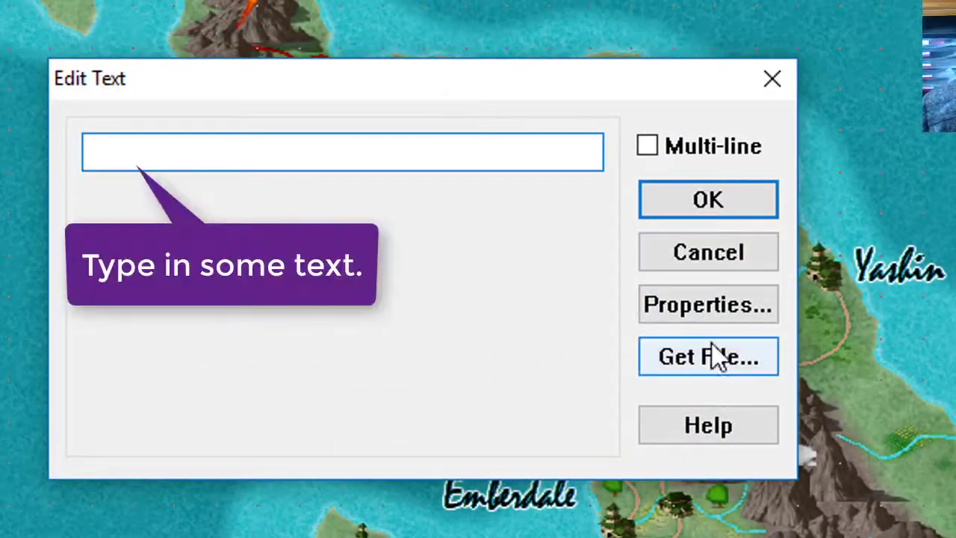
pyautogui.write('Ihal')
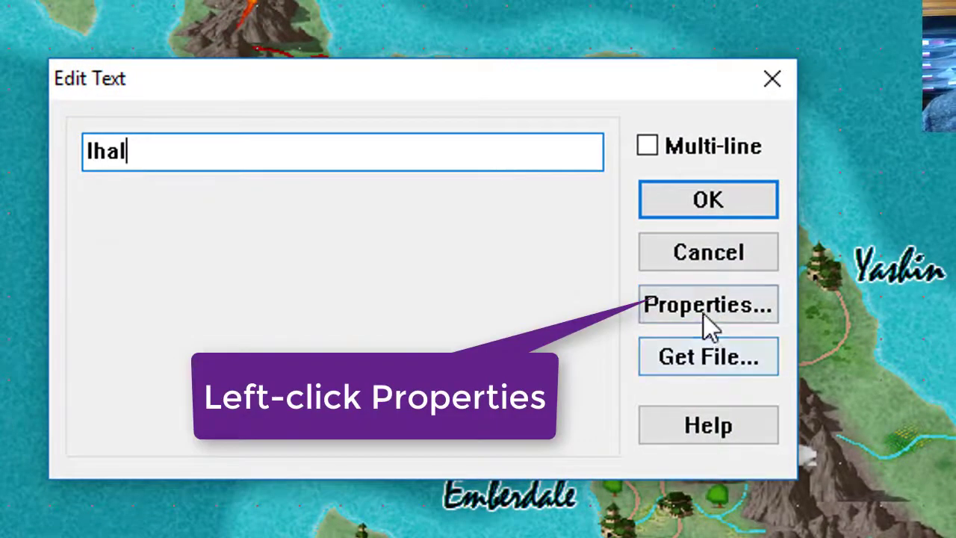
pyautogui.click(703, 311)
pyautogui.doubleClick(238, 121)
pyautogui.write('10')
pyautogui.press('Return')
pyautogui.press('Return')
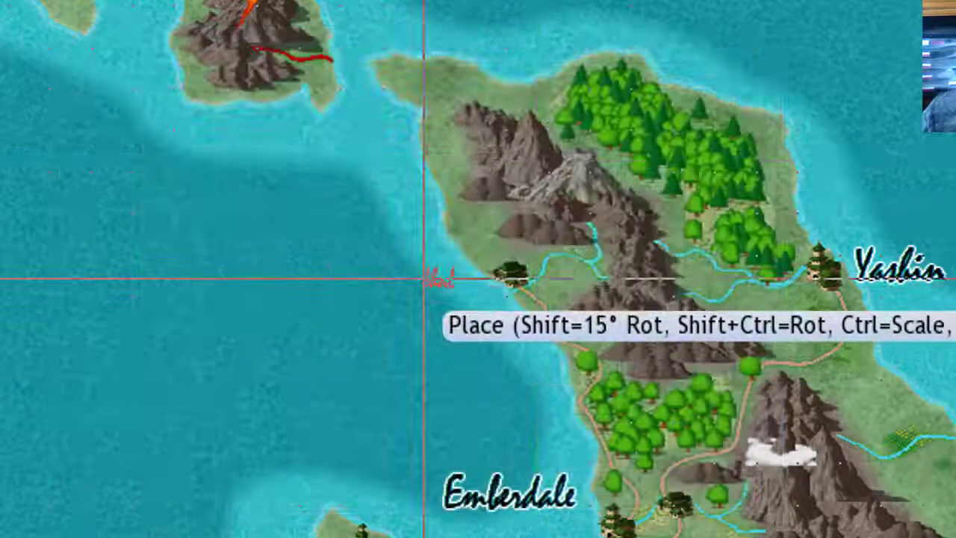
pyautogui.click(442, 274)
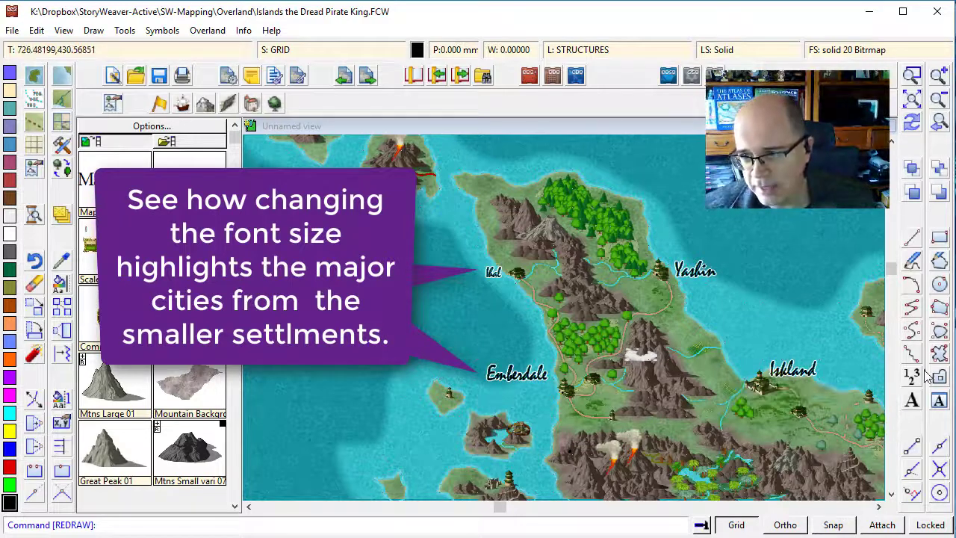
# Step: Enter 'Traghs' as label text and place it on the island east of Emberdale
pyautogui.click(911, 403)
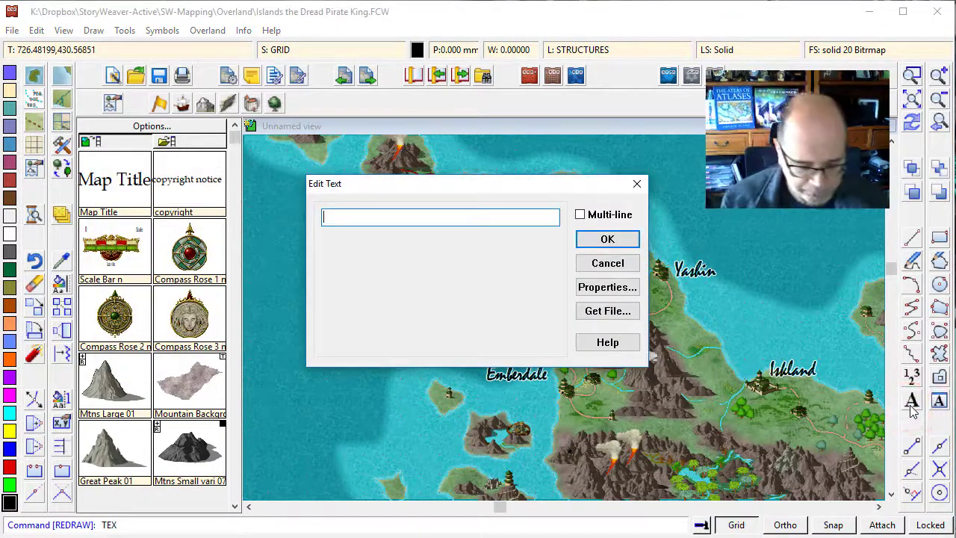
pyautogui.write('Traghs')
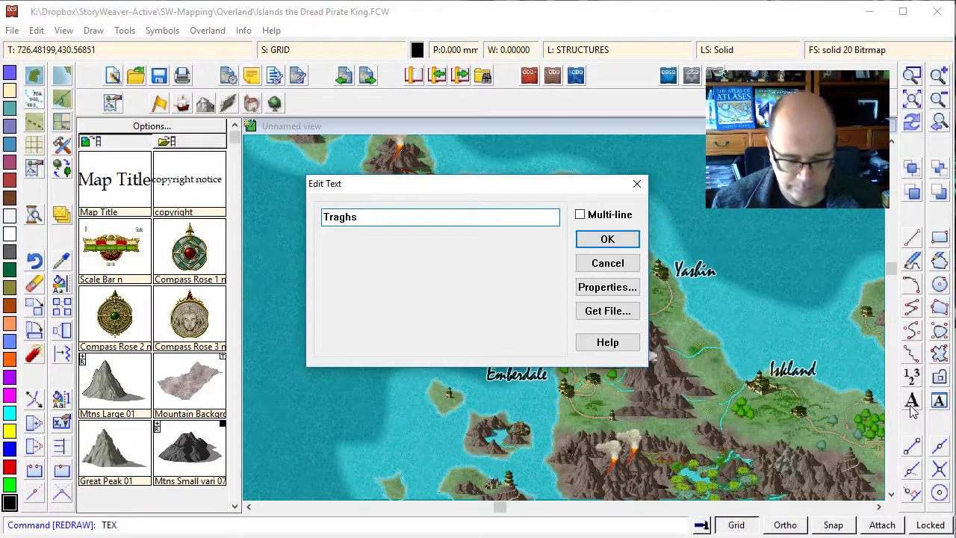
pyautogui.press('Return')
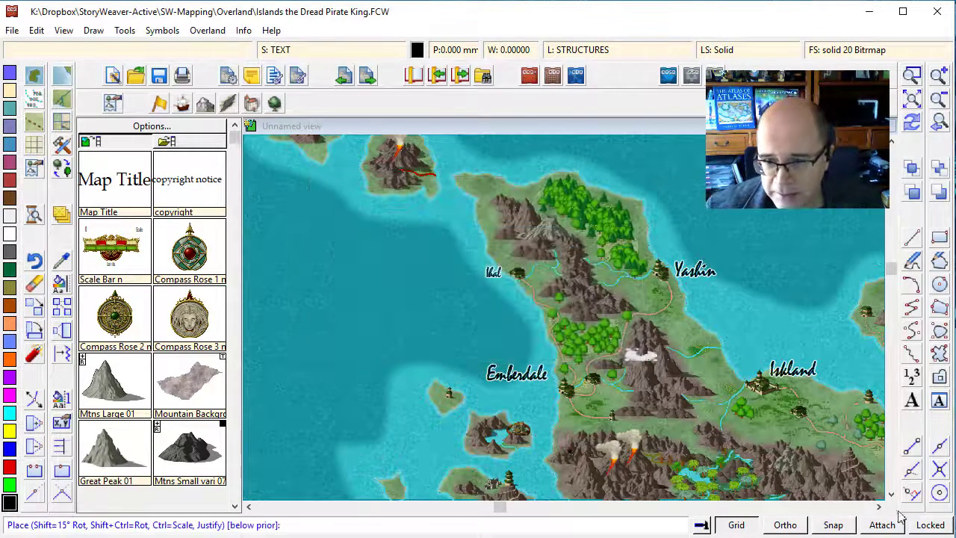
pyautogui.click(606, 385)
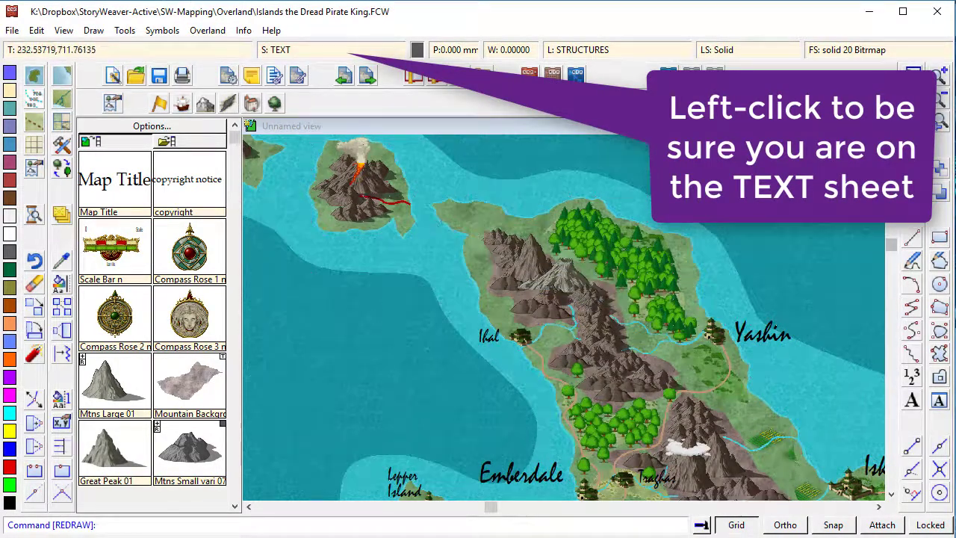
# Step: Confirm TEXT in the sheet list and choose TEXT LABELS from the layer list
pyautogui.click(278, 51)
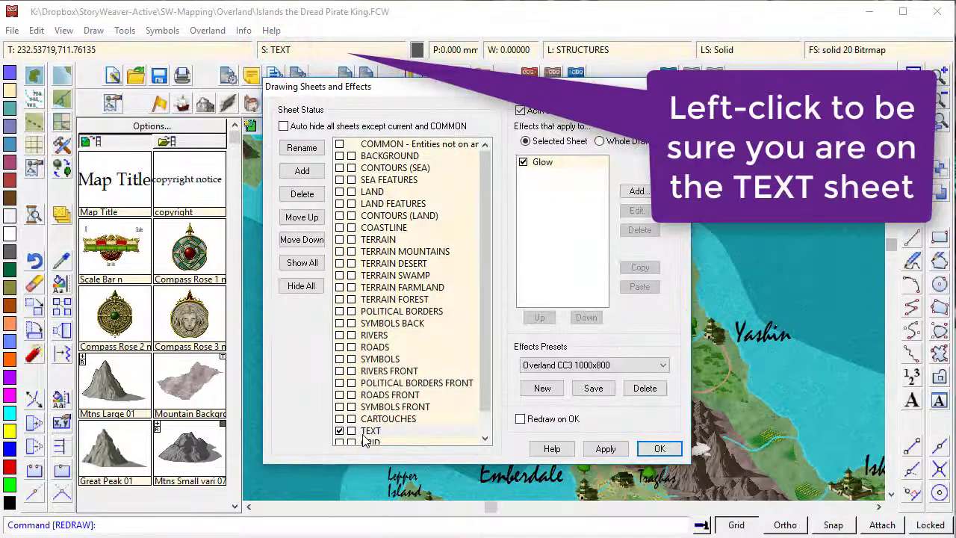
pyautogui.click(660, 448)
pyautogui.click(586, 49)
pyautogui.scroll(-2, 359, 332)
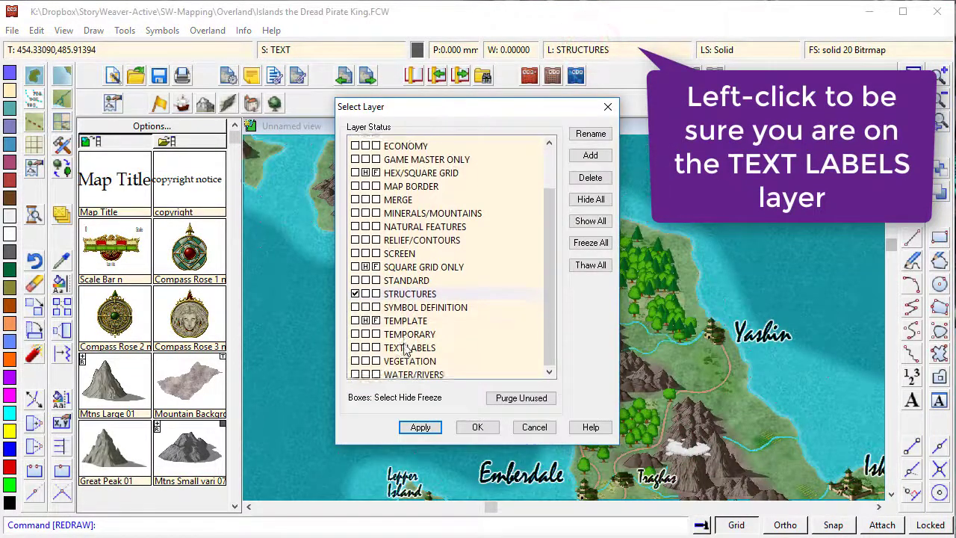
pyautogui.scroll(2, 389, 365)
pyautogui.scroll(-1, 390, 365)
pyautogui.scroll(1, 390, 365)
pyautogui.scroll(-2, 364, 275)
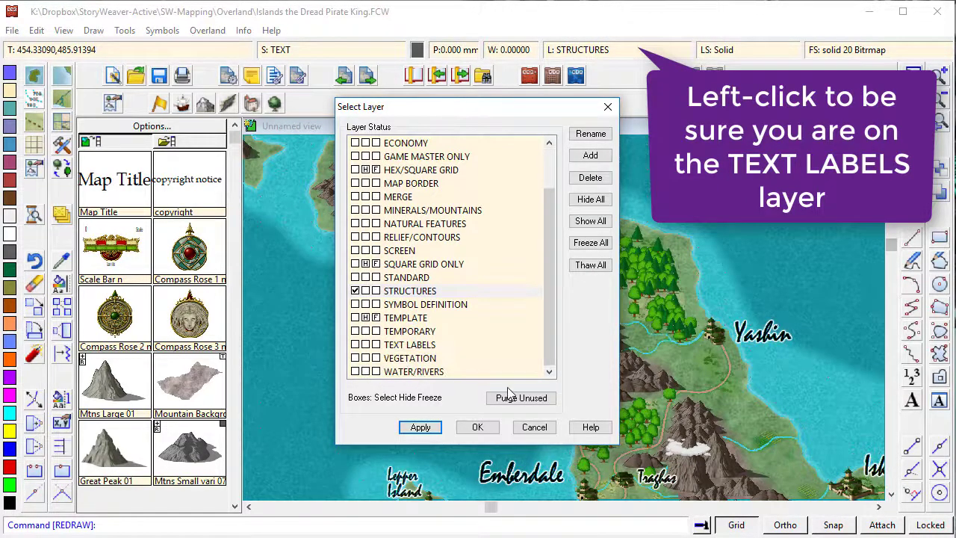
pyautogui.click(356, 345)
# Step: Confirm the TEXT LABELS layer and set the drawing colour to bright red
pyautogui.click(464, 430)
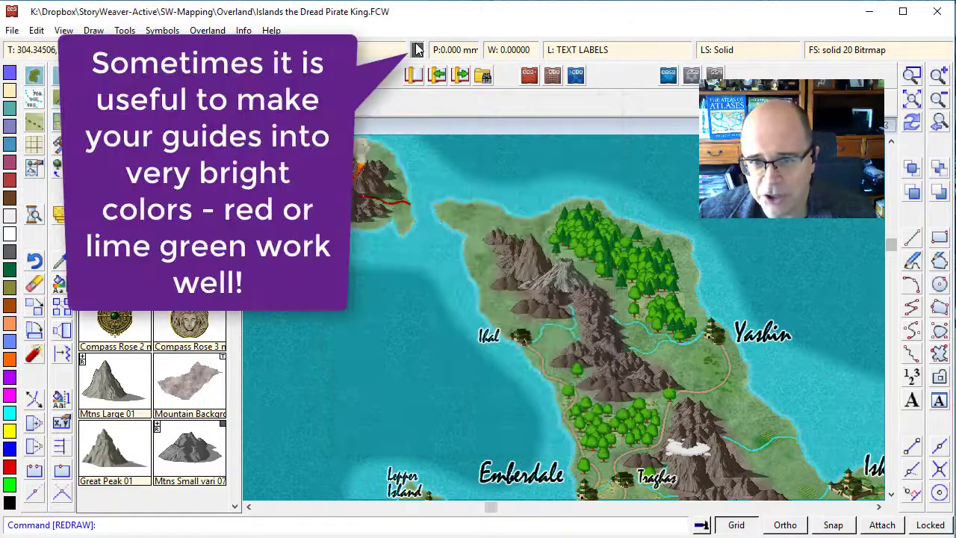
pyautogui.click(417, 49)
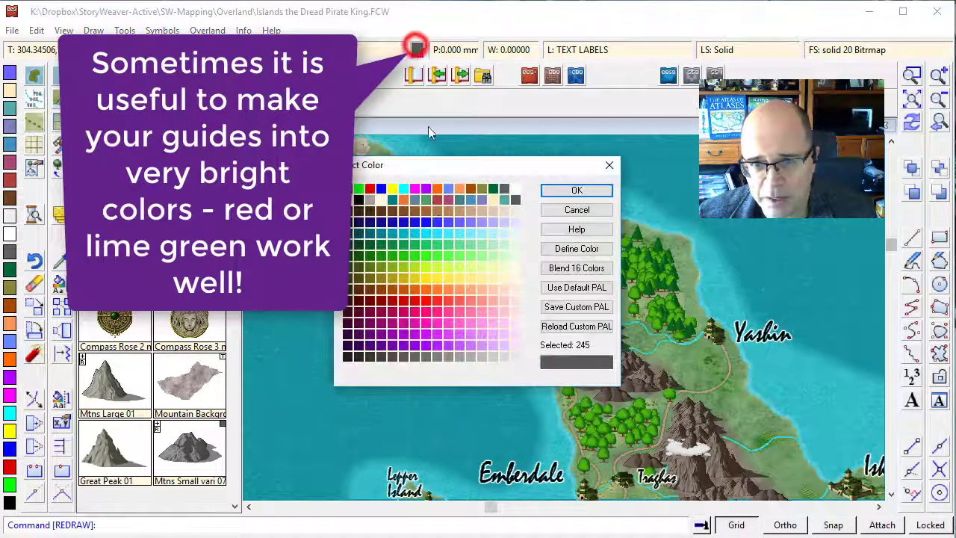
pyautogui.click(374, 196)
pyautogui.click(577, 189)
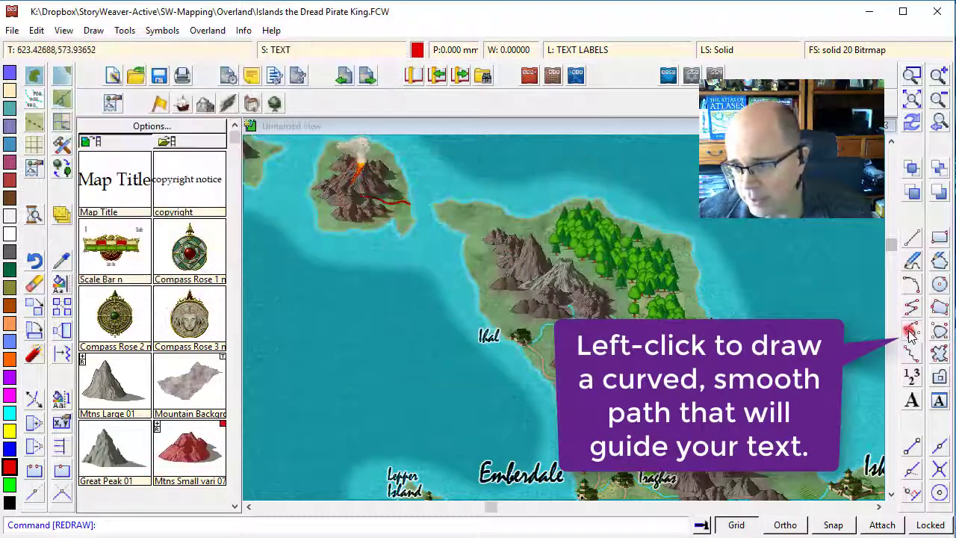
# Step: Draw a smooth three-node red guide curve down the mountain range
pyautogui.click(909, 334)
pyautogui.click(510, 231)
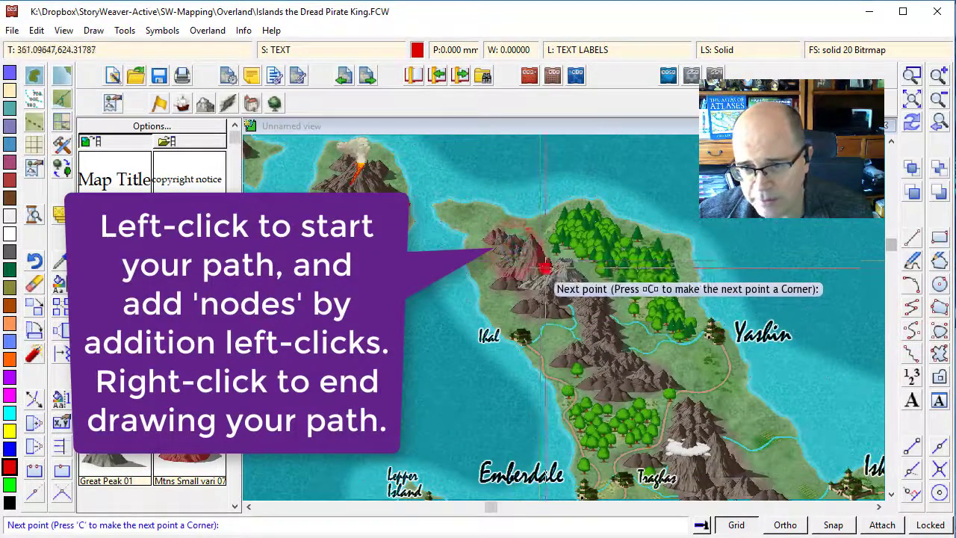
pyautogui.click(592, 304)
pyautogui.click(608, 373)
pyautogui.rightClick(608, 375)
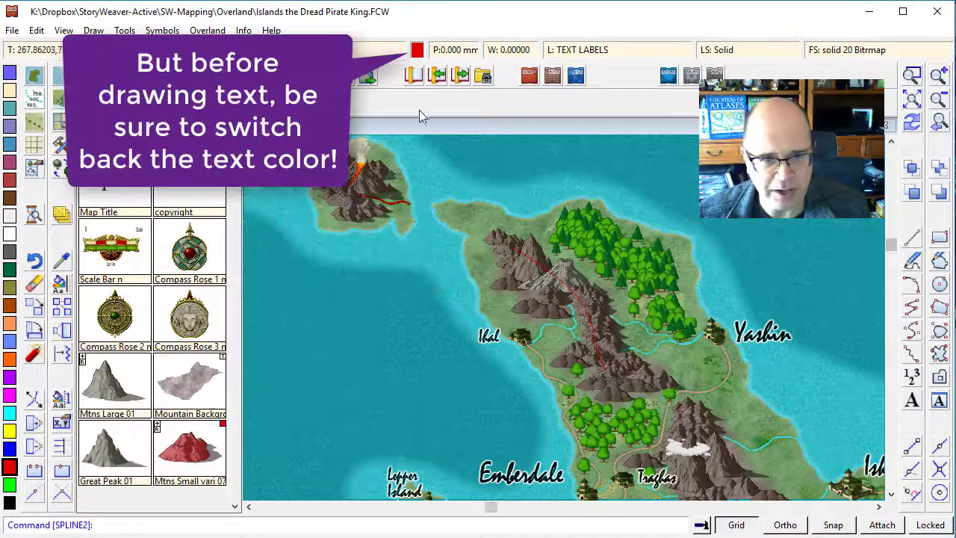
# Step: Set the drawing colour back to dark grey (245)
pyautogui.click(418, 48)
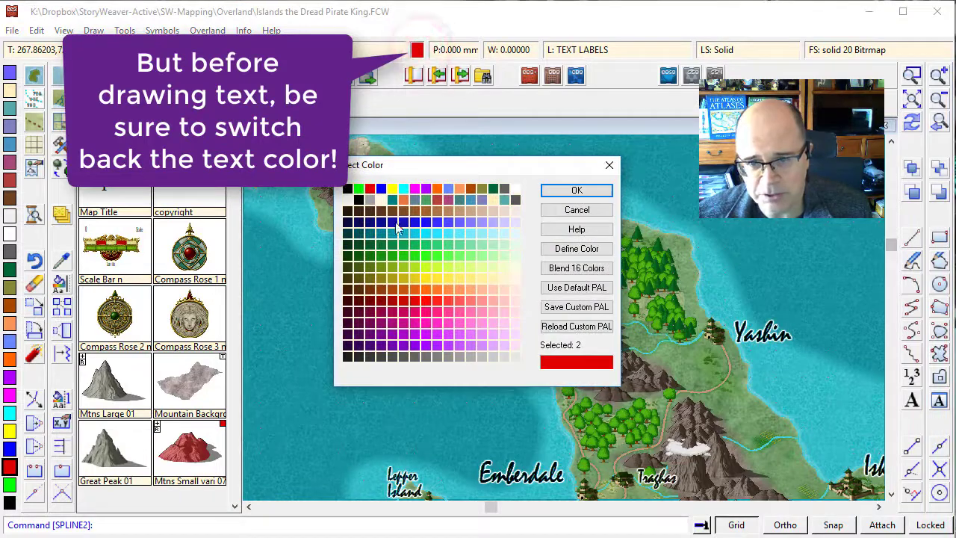
pyautogui.click(404, 357)
pyautogui.click(551, 190)
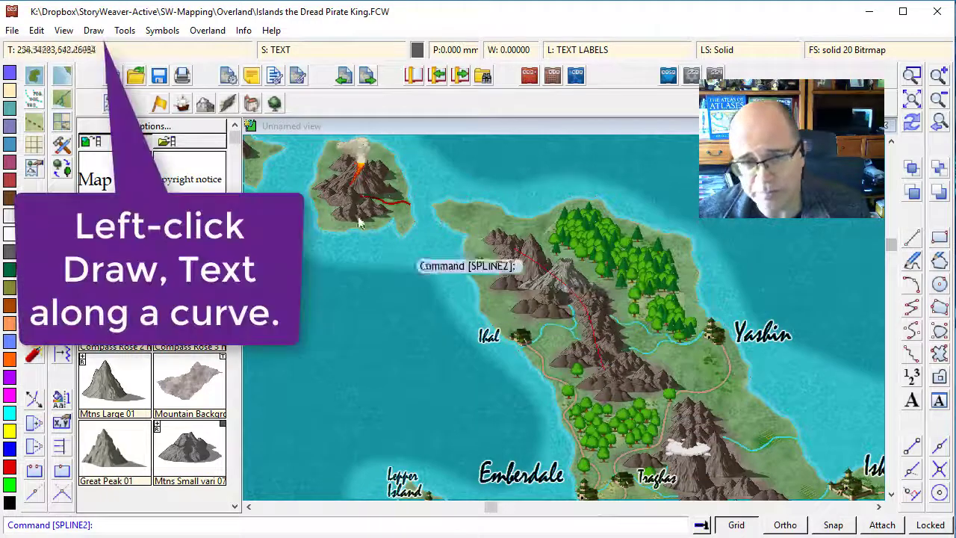
# Step: Write 'The Roaring Dragon Range' along the red guide curve with Text along a curve
pyautogui.click(93, 31)
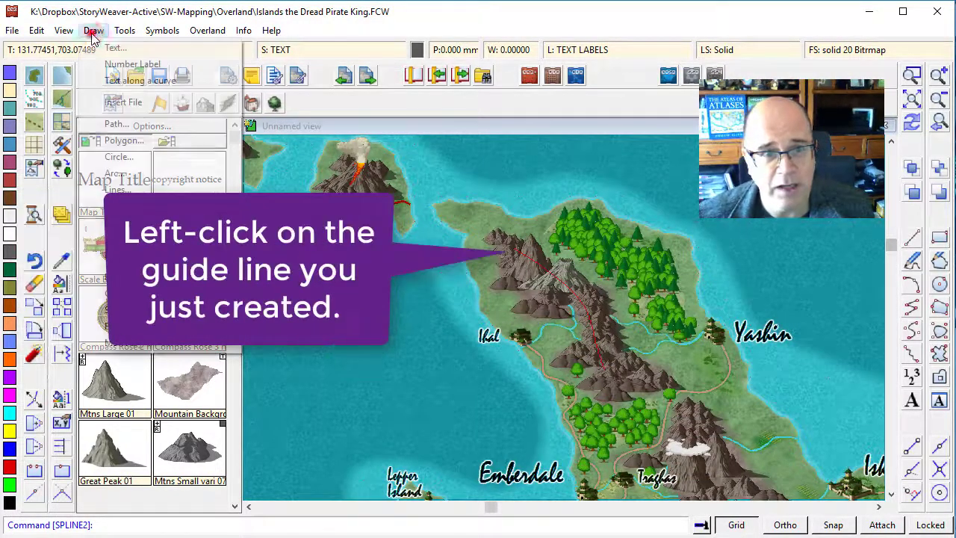
pyautogui.click(136, 79)
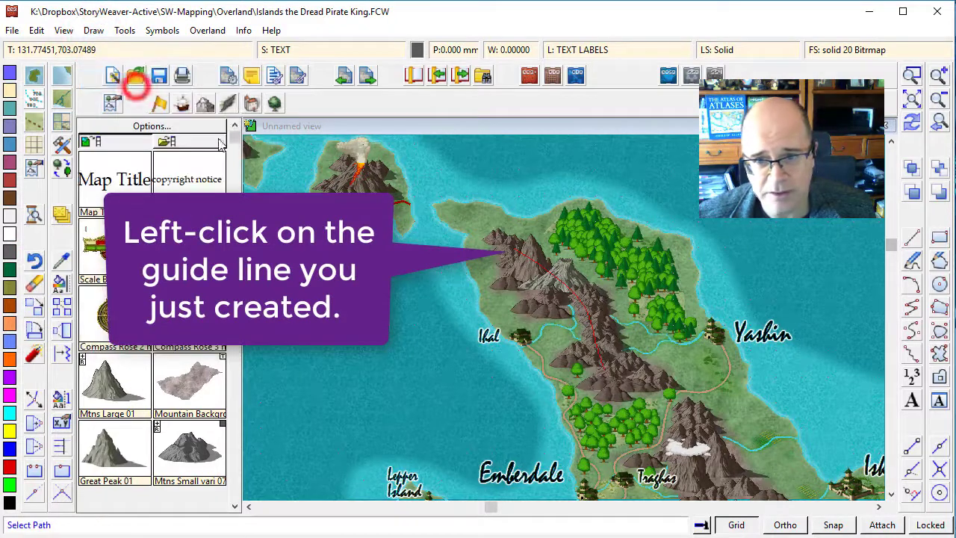
pyautogui.click(519, 257)
pyautogui.click(455, 233)
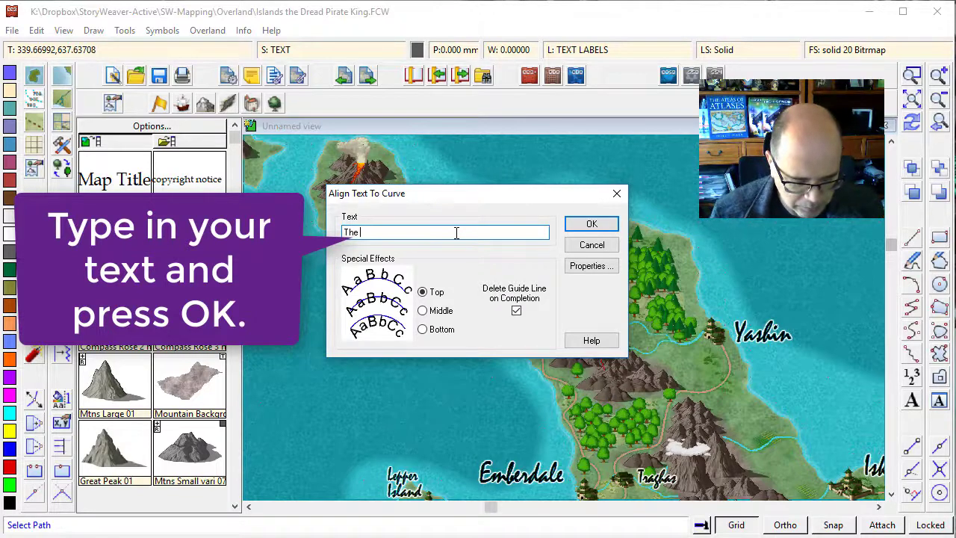
pyautogui.write('Roaring G')
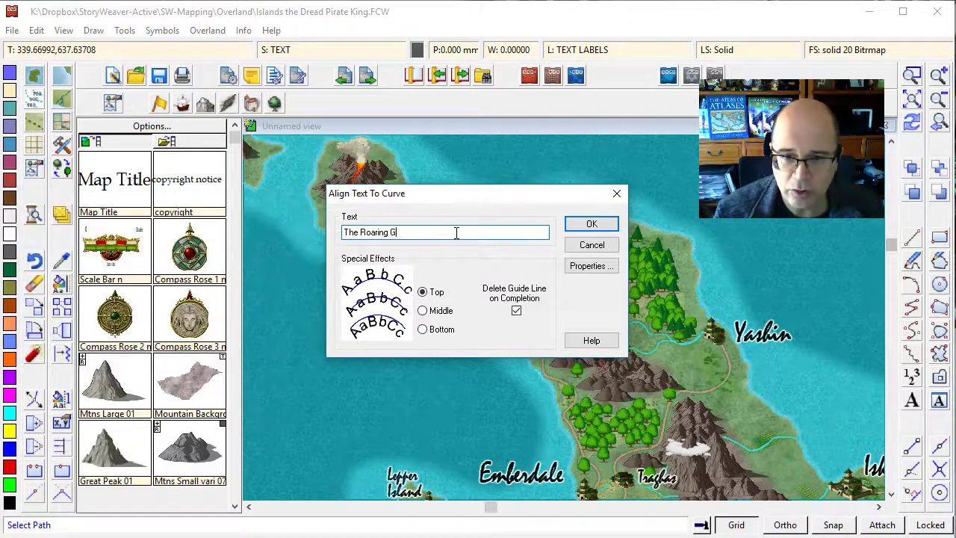
pyautogui.press('BackSpace')
pyautogui.write('Dra')
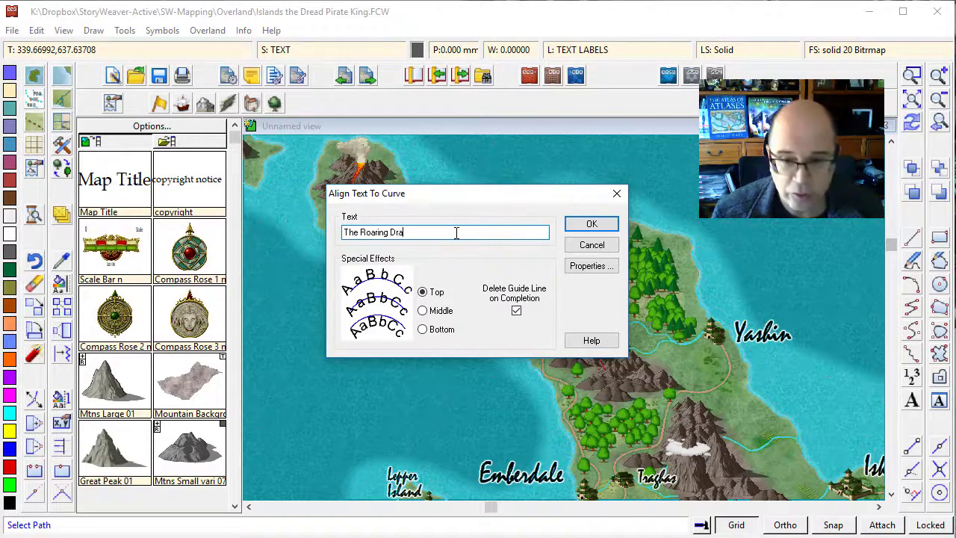
pyautogui.write('gon Range')
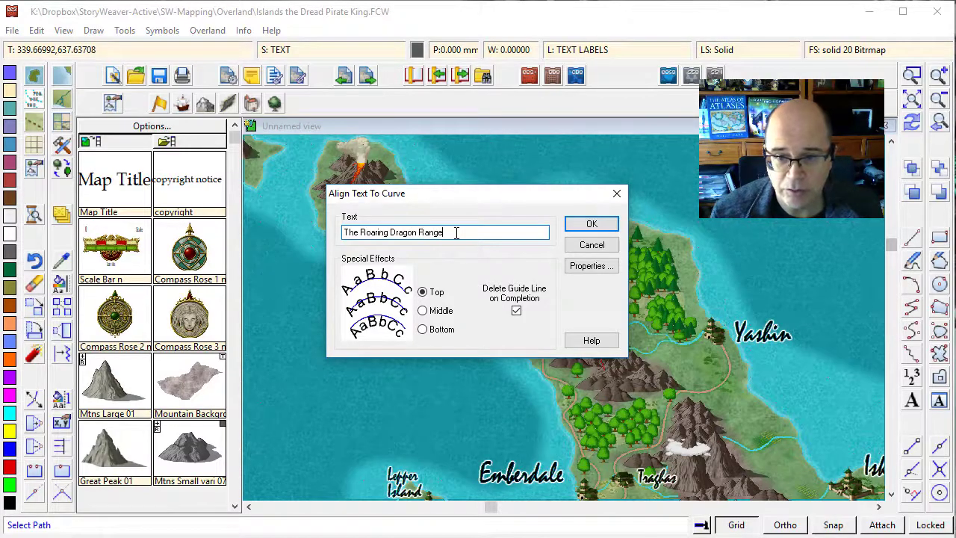
pyautogui.press('Return')
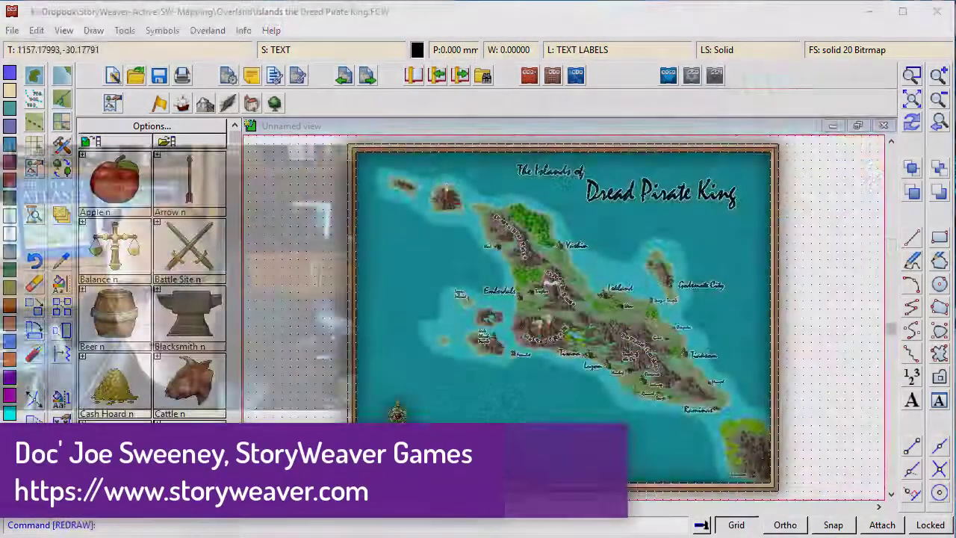